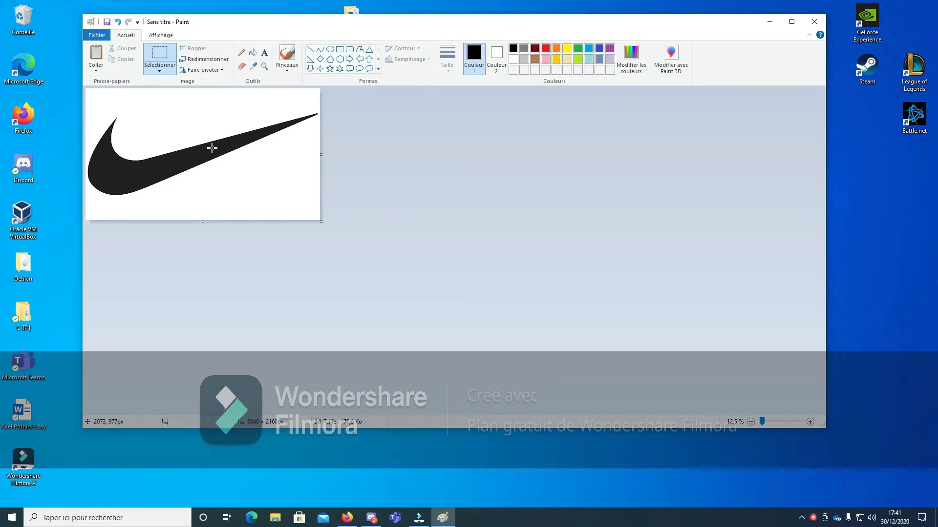
Step: Switch to Firefox and copy the large black swoosh image from the nike logo image search
left_click(347, 518)
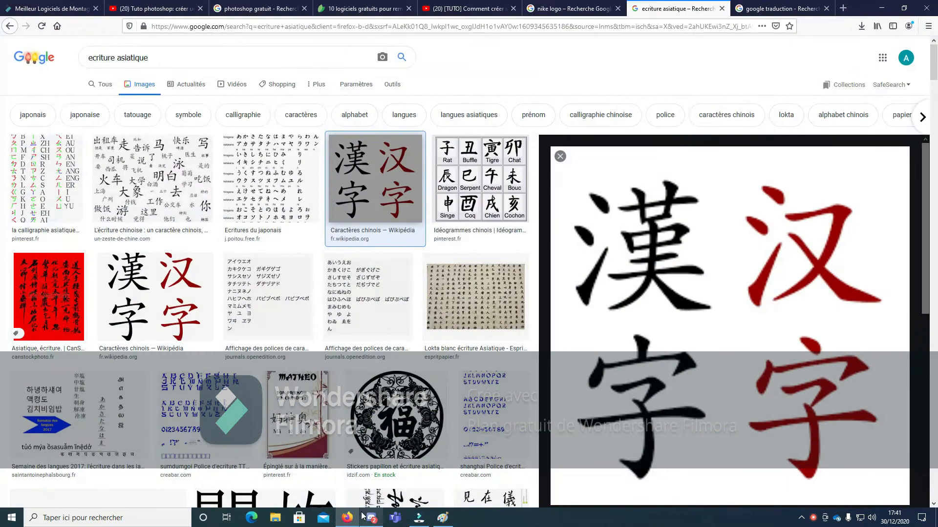
left_click(464, 8)
left_click(569, 9)
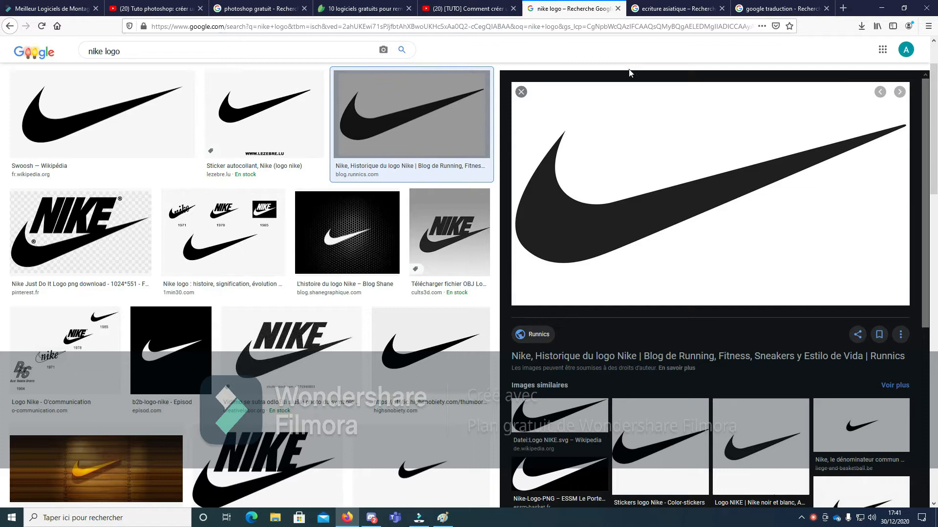
right_click(661, 215)
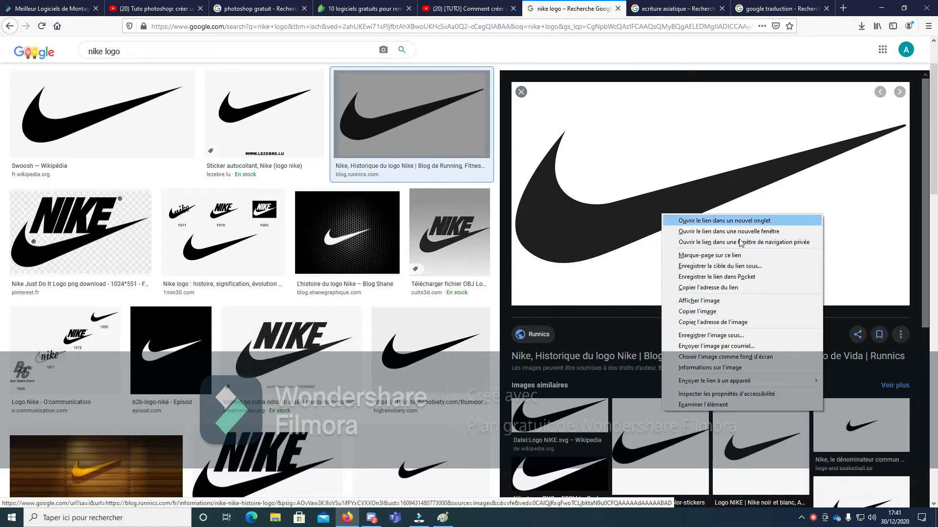
left_click(741, 312)
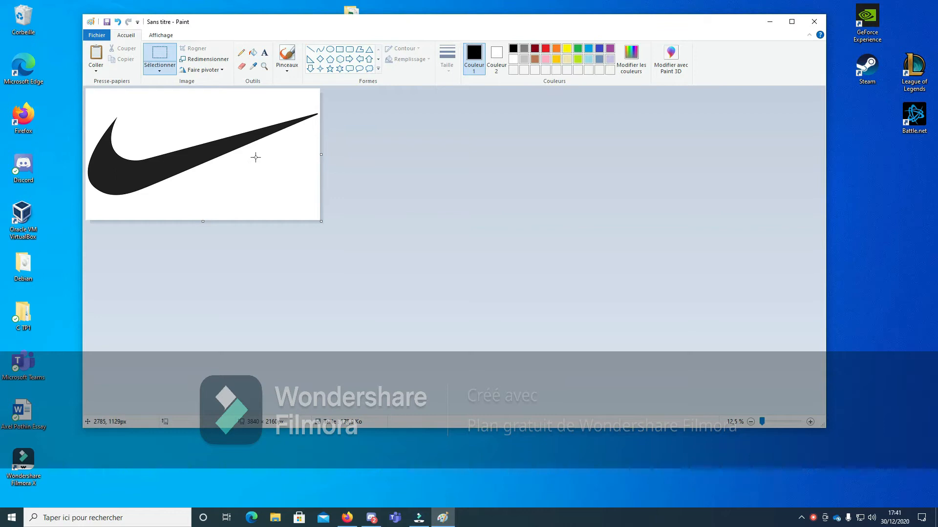
Step: Open the swoosh picture from Paint in Paint 3D
left_click(673, 58)
left_click(473, 230)
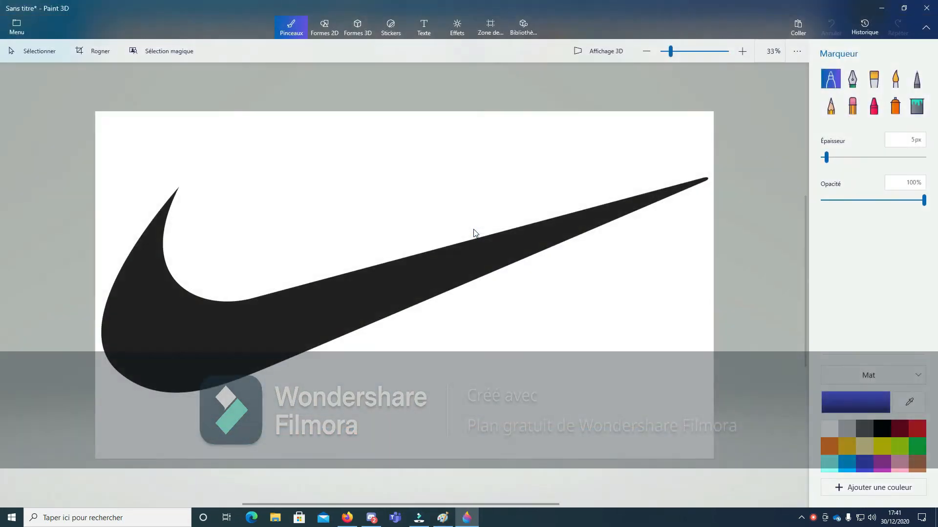
Step: Apply the Nether (Minecraft) effect filter and rotate the light source to the lower left of the lighting wheel
left_click(324, 27)
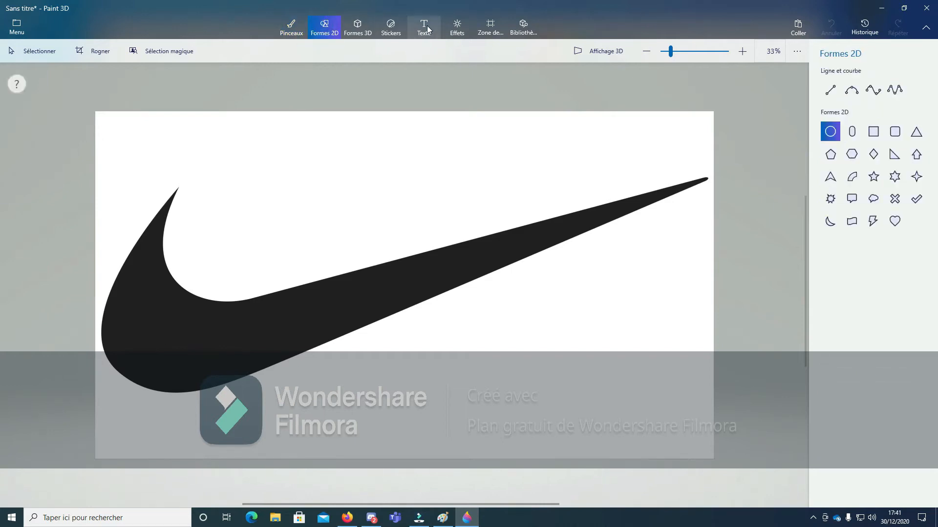
left_click(425, 25)
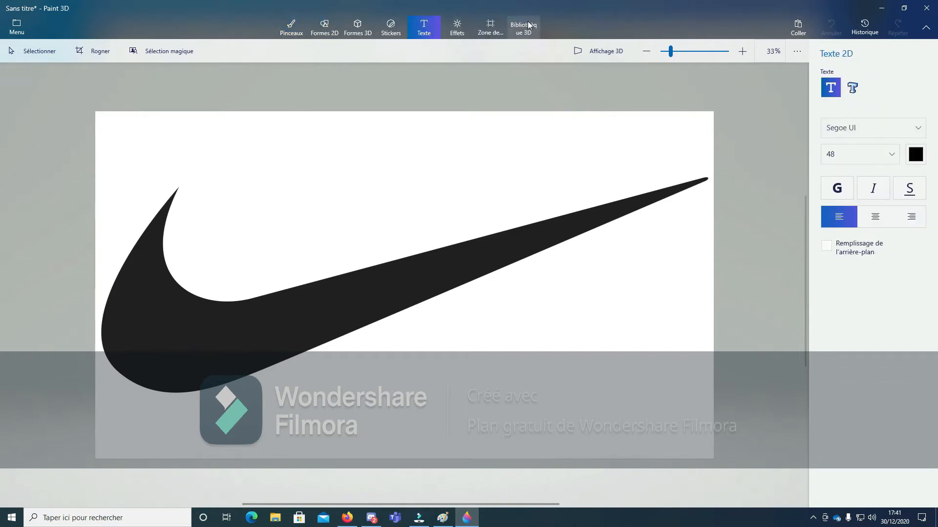
left_click(456, 27)
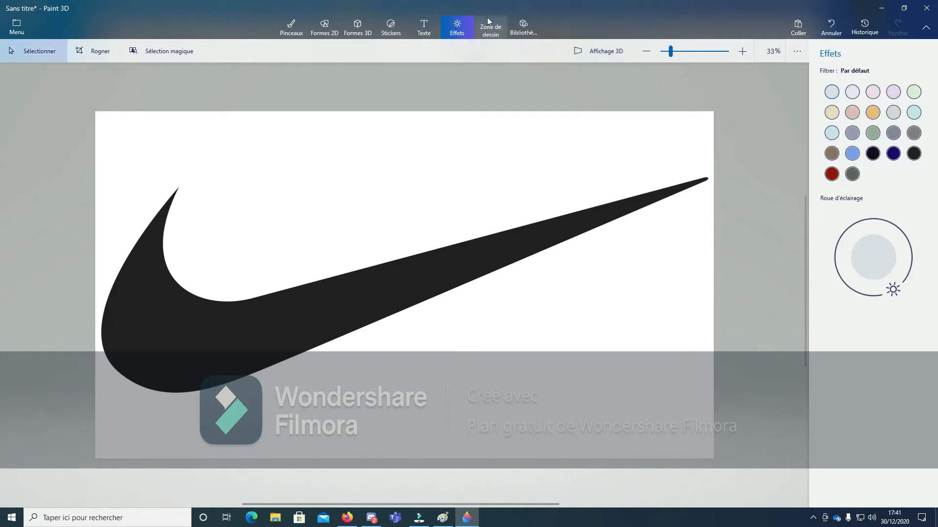
left_click(837, 177)
left_click_drag(838, 259, 865, 300)
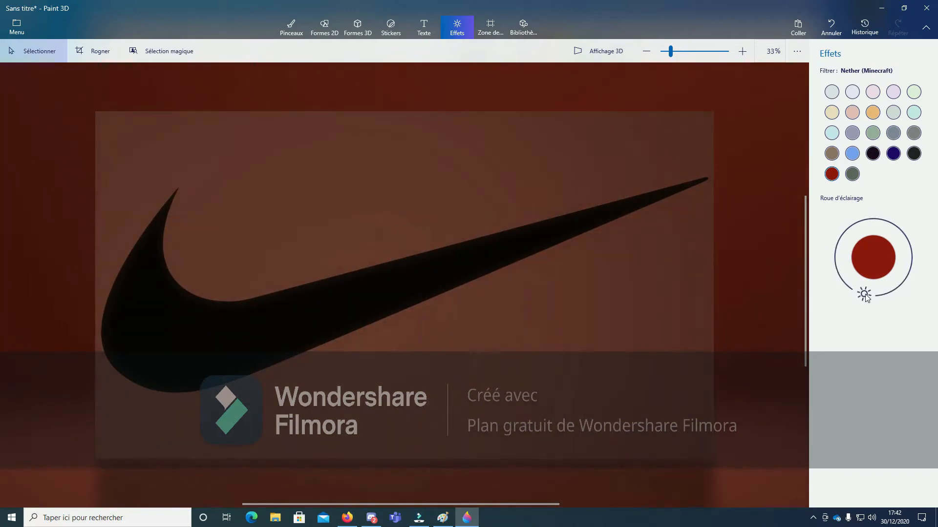
Step: Move a section of about 843 × 373 px from the swoosh's upper arm up and to the left
left_click_drag(615, 253, 479, 194)
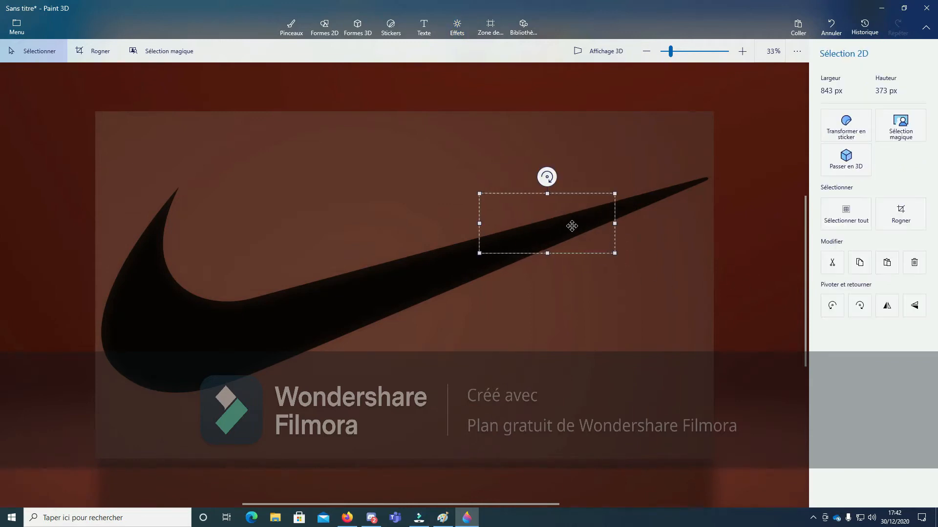
left_click_drag(572, 226, 540, 185)
left_click(643, 149)
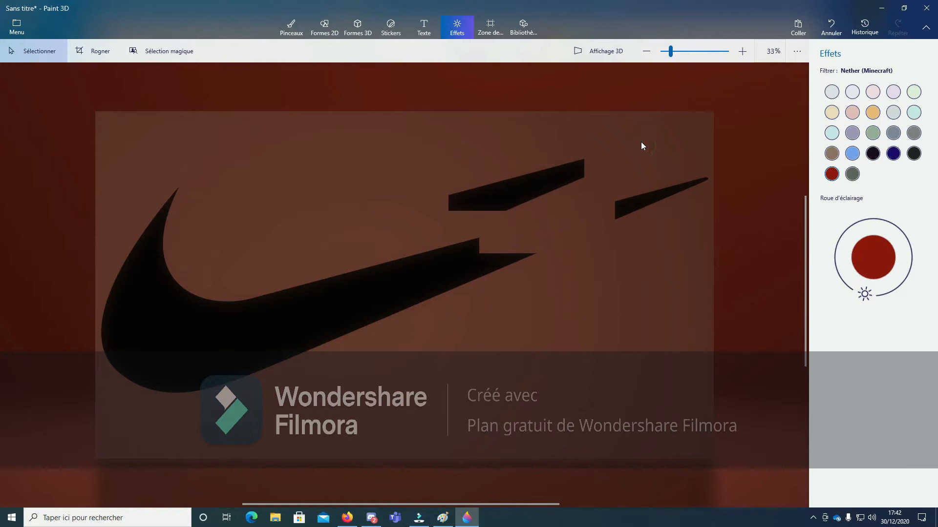
Step: Switch to Firefox, copy the four-character Chinese writing image from the ecriture asiatique results, and return to Paint 3D
left_click(346, 517)
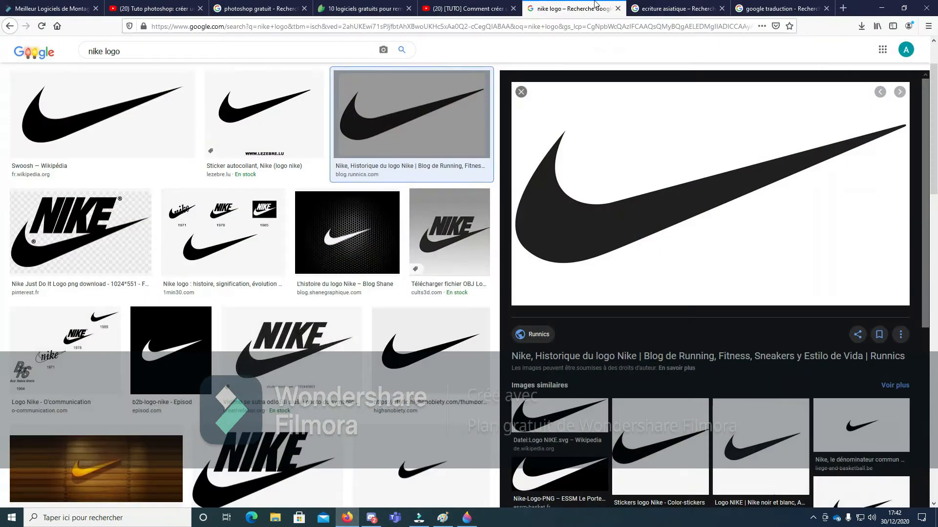
left_click(630, 7)
scroll(473, 196, "down", 6)
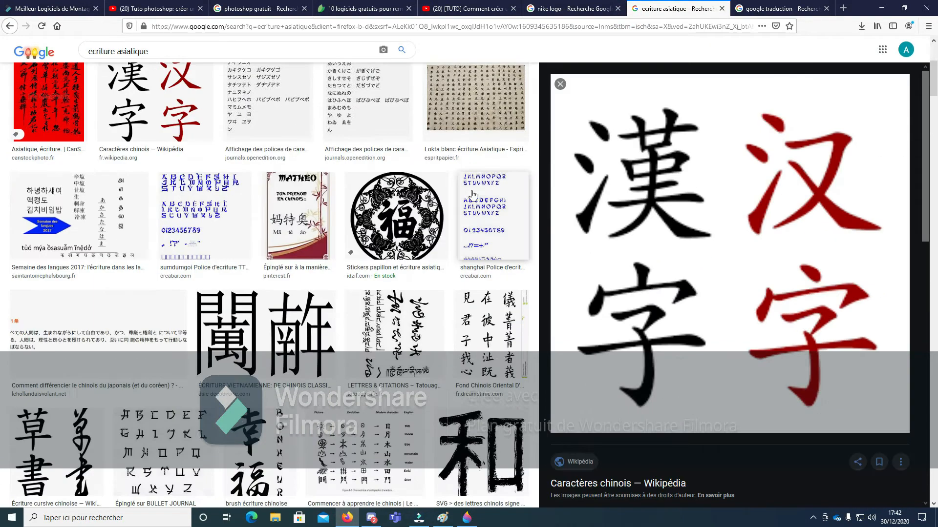
scroll(370, 303, "up", 8)
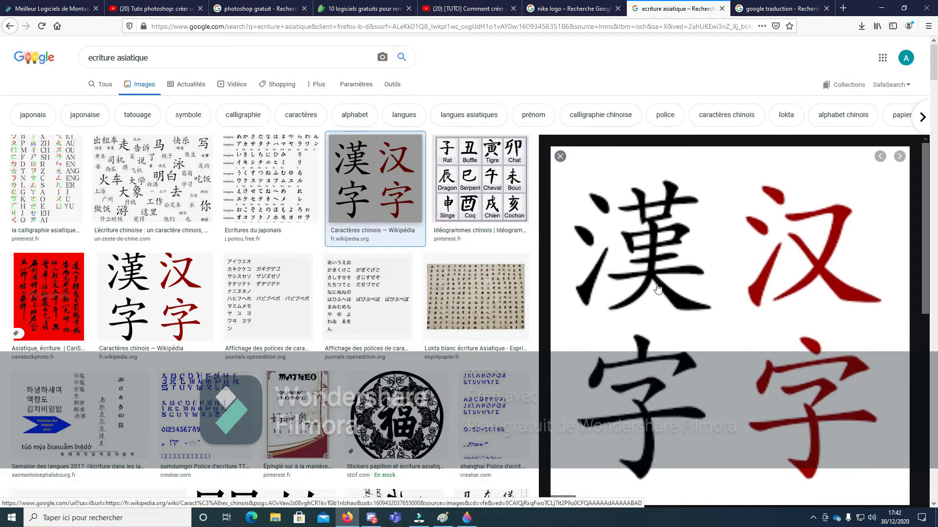
right_click(703, 324)
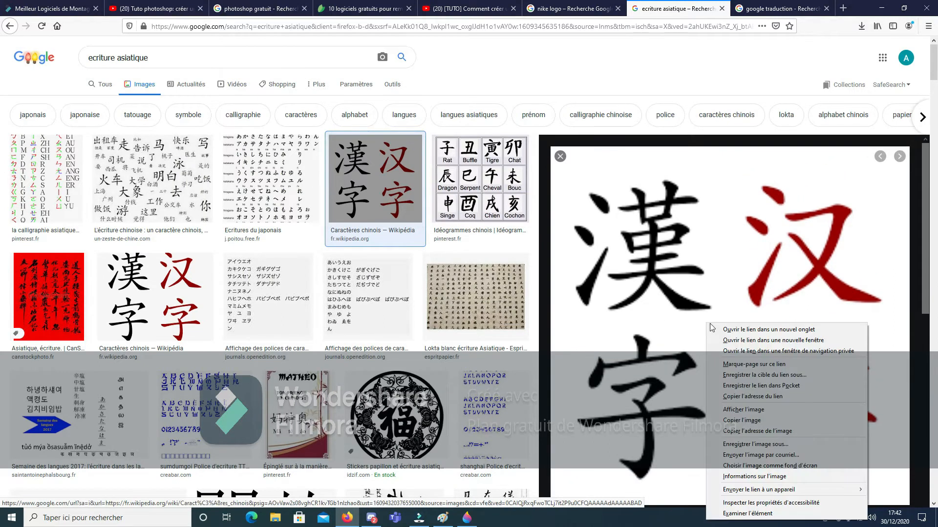
left_click(757, 411)
left_click(885, 6)
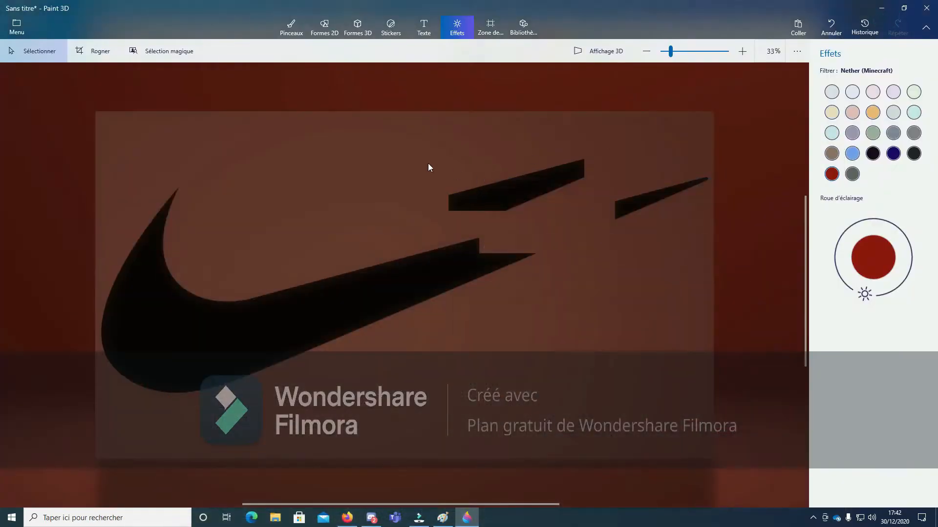
Step: Try placing the copied characters above the swoosh, and undo both that paste and the shifted swoosh section
key("ctrl+v")
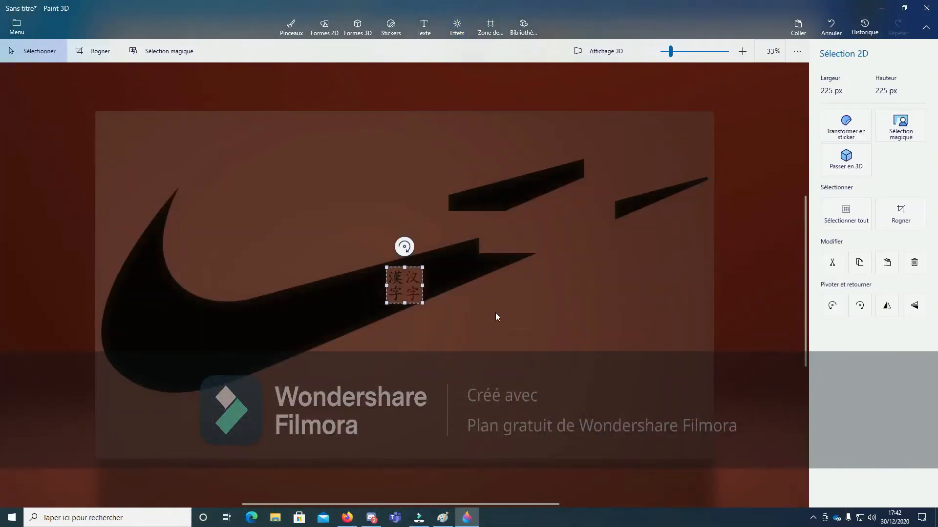
left_click_drag(414, 288, 261, 214)
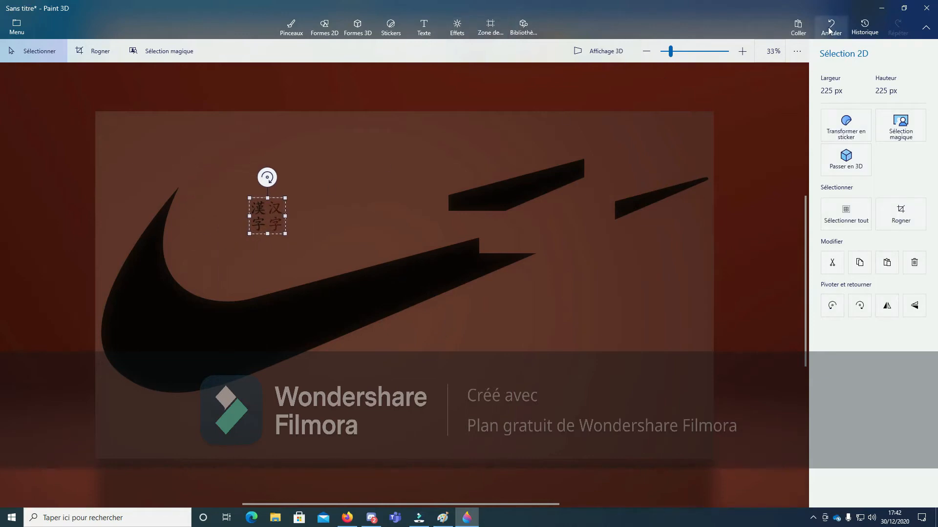
left_click(829, 30)
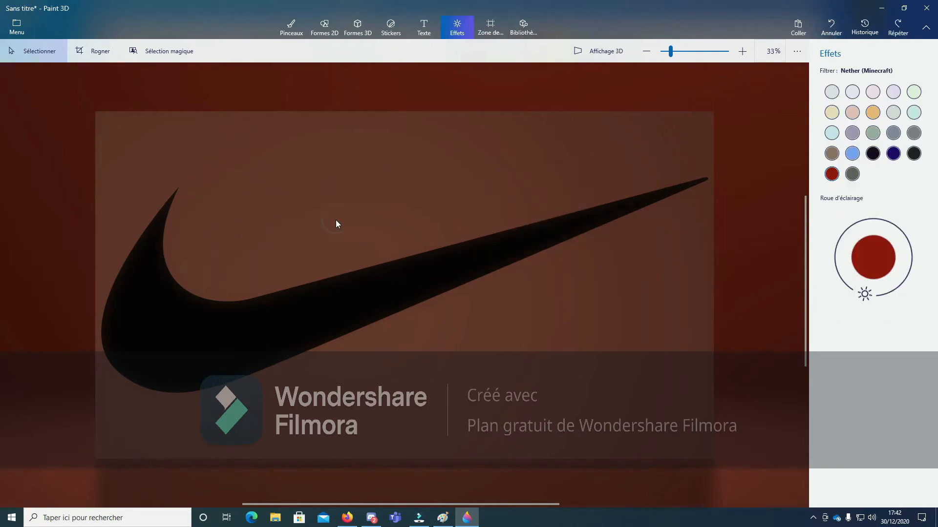
Step: Paste one copy of the Chinese characters into each of the canvas's two upper corners
key("ctrl+v")
left_click_drag(411, 272, 126, 124)
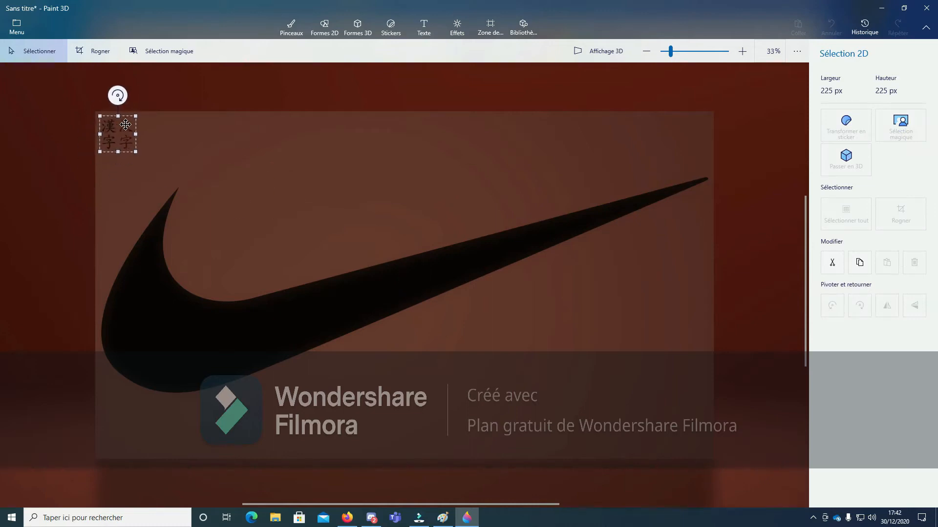
left_click(254, 157)
key("ctrl+v")
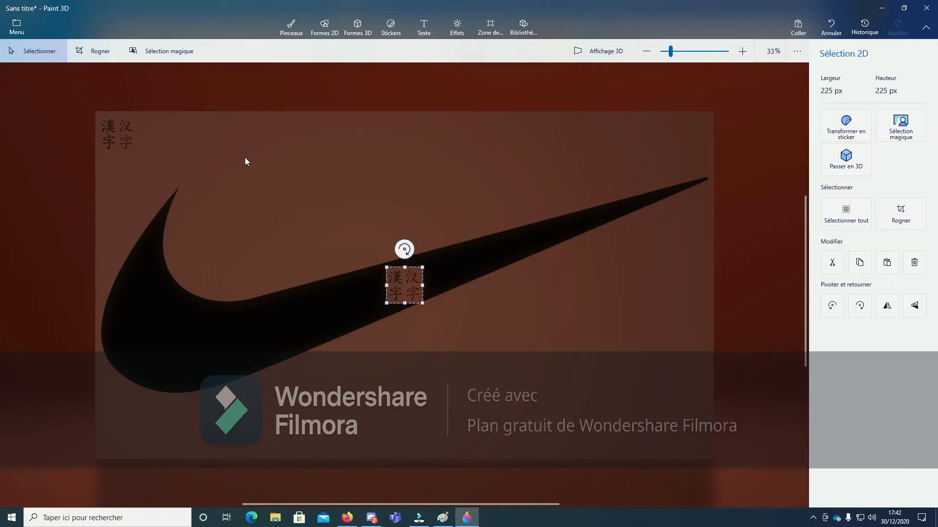
left_click_drag(411, 281, 696, 134)
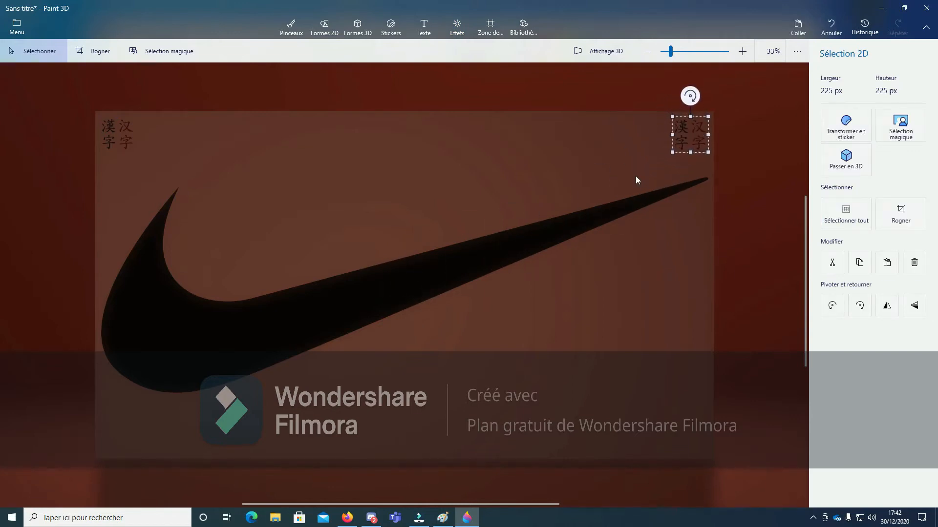
left_click(122, 441)
Step: Paste one copy of the Chinese characters into each of the canvas's two lower corners
key("ctrl+v")
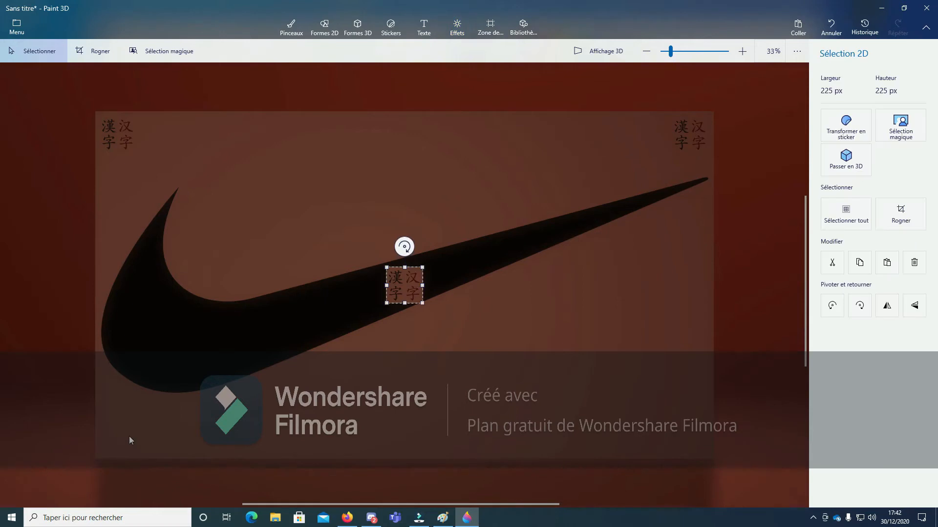
left_click_drag(413, 287, 128, 436)
left_click(434, 423)
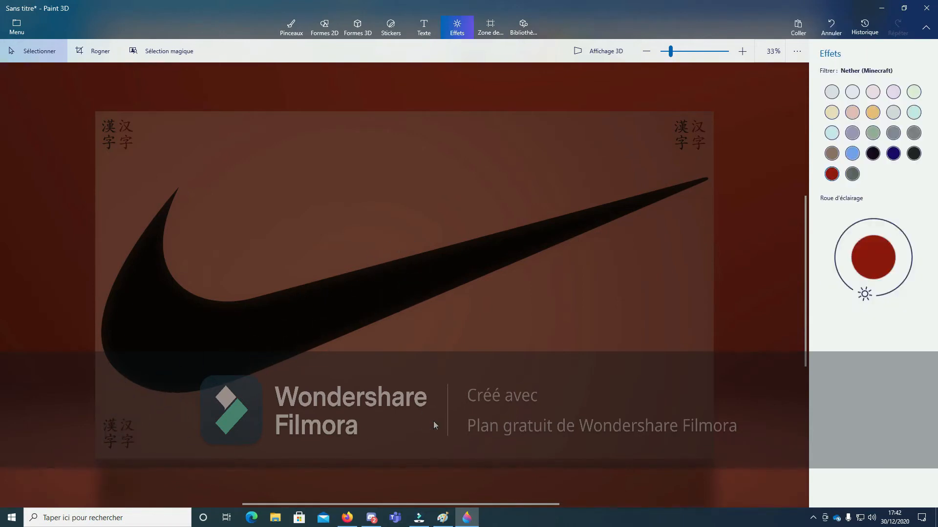
key("ctrl+v")
left_click_drag(399, 277, 684, 425)
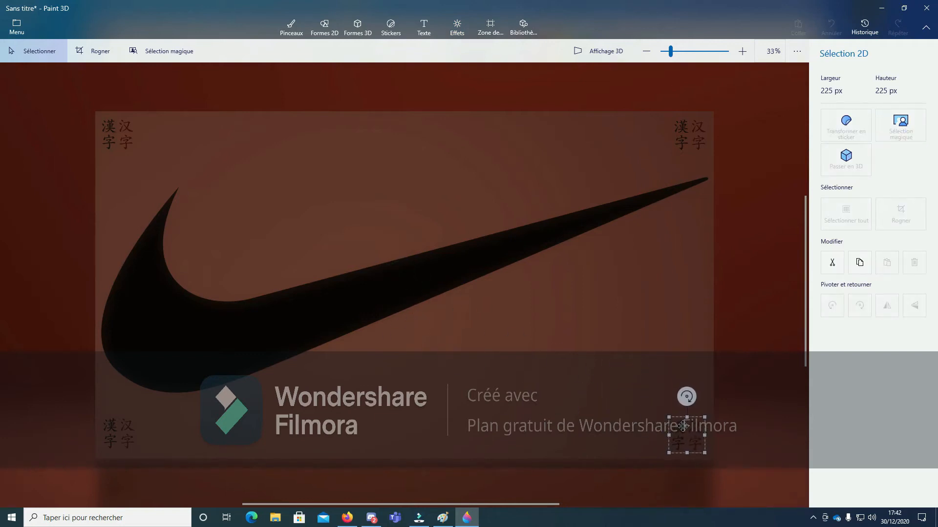
left_click(649, 336)
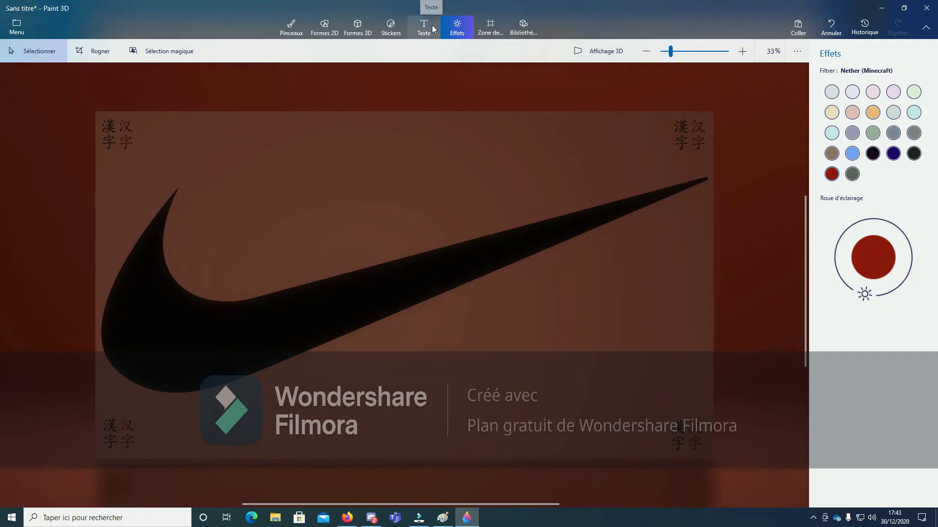
left_click(394, 33)
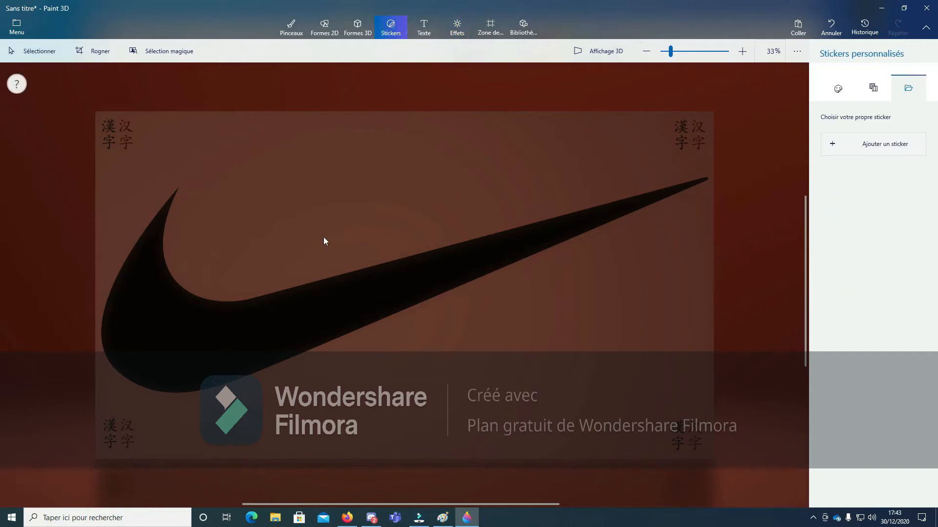
left_click(489, 200)
left_click(664, 192)
left_click(452, 35)
Step: Try moving a section of about 1004 × 1125 px from the swoosh's middle up and to the left, and undo it
left_click_drag(471, 94, 509, 287)
left_click(558, 184)
left_click_drag(423, 186, 581, 360)
left_click_drag(493, 257, 444, 195)
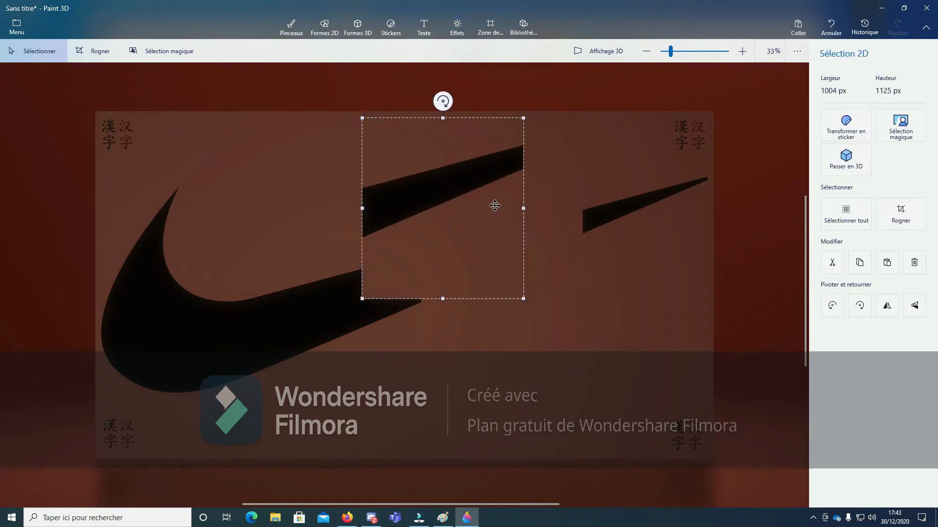
left_click(565, 330)
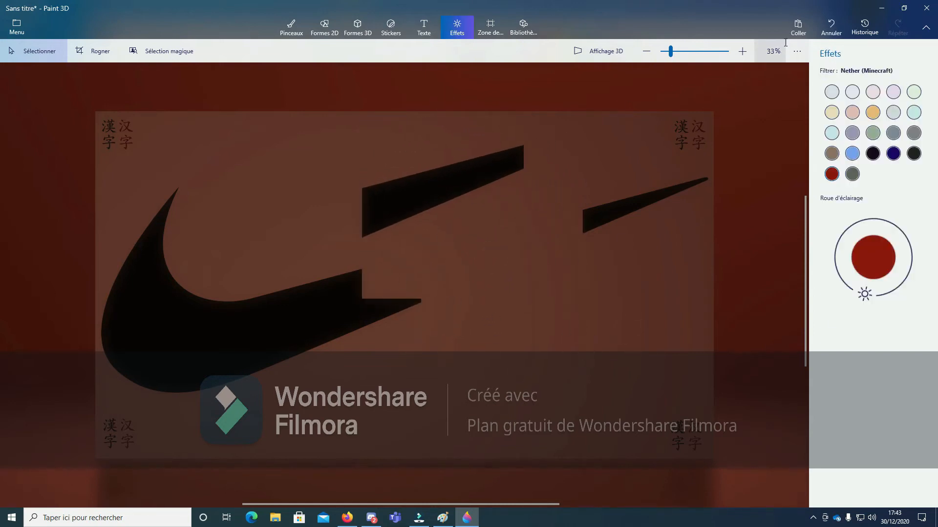
left_click(830, 27)
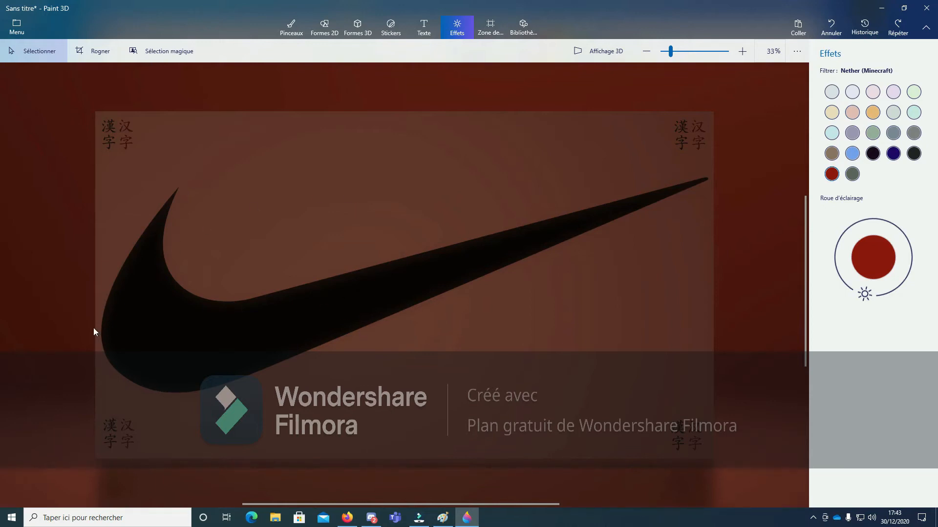
Step: Move a band of about 1872 × 225 px from the swoosh's lower part to the right and turn it into a sticker
left_click_drag(96, 327, 397, 362)
left_click_drag(283, 345, 499, 356)
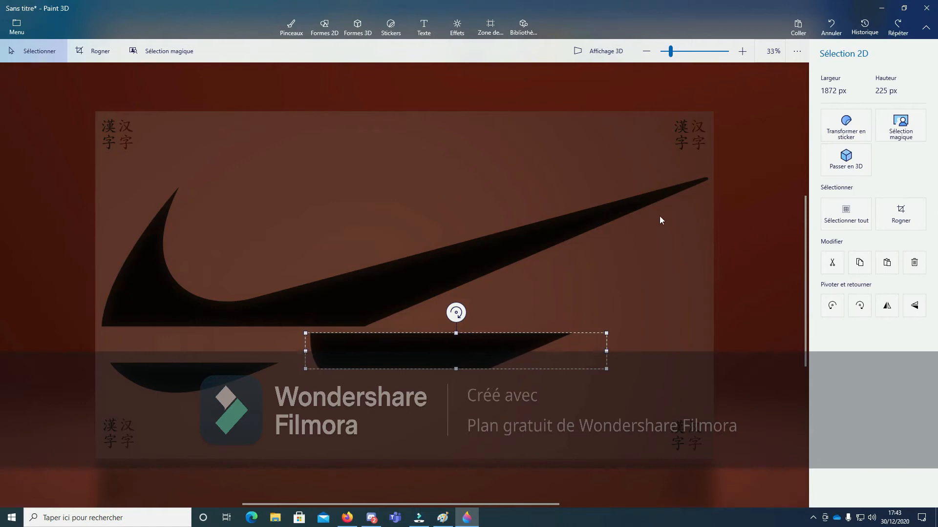
left_click(836, 127)
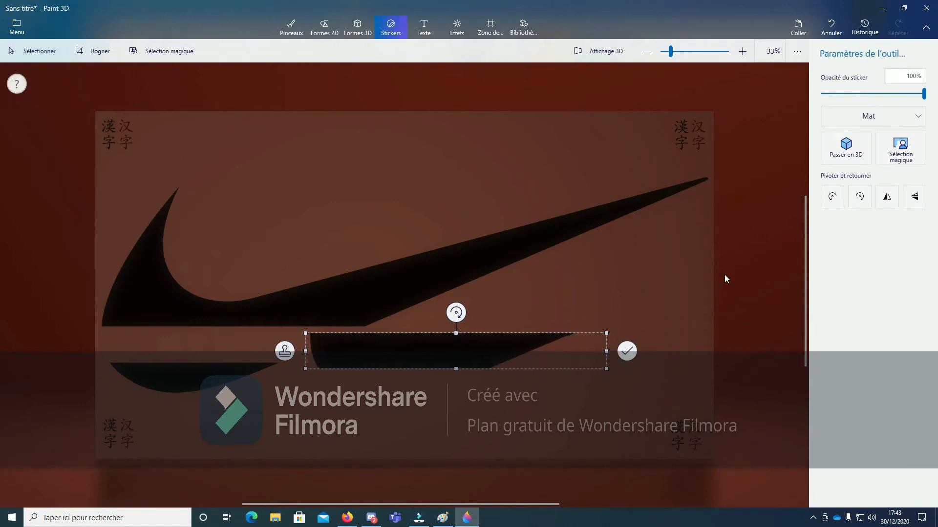
left_click(625, 352)
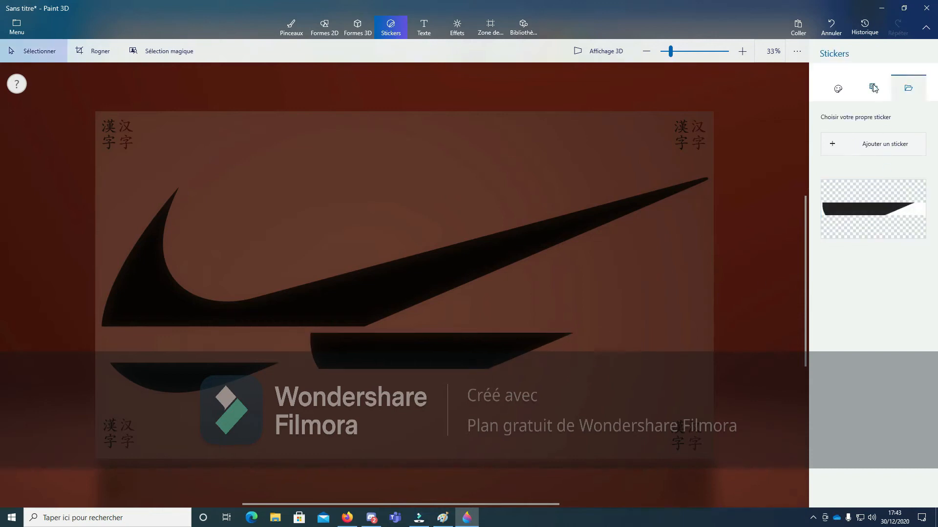
Step: Place an enlarged copy of the custom swoosh-band sticker above the swoosh, near the canvas's upper edge
left_click(887, 190)
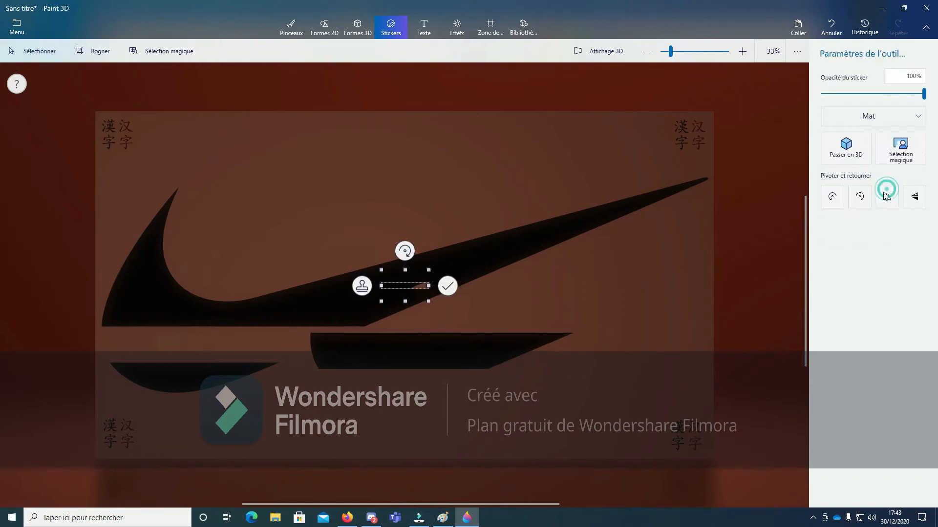
left_click_drag(400, 287, 503, 128)
left_click(459, 203)
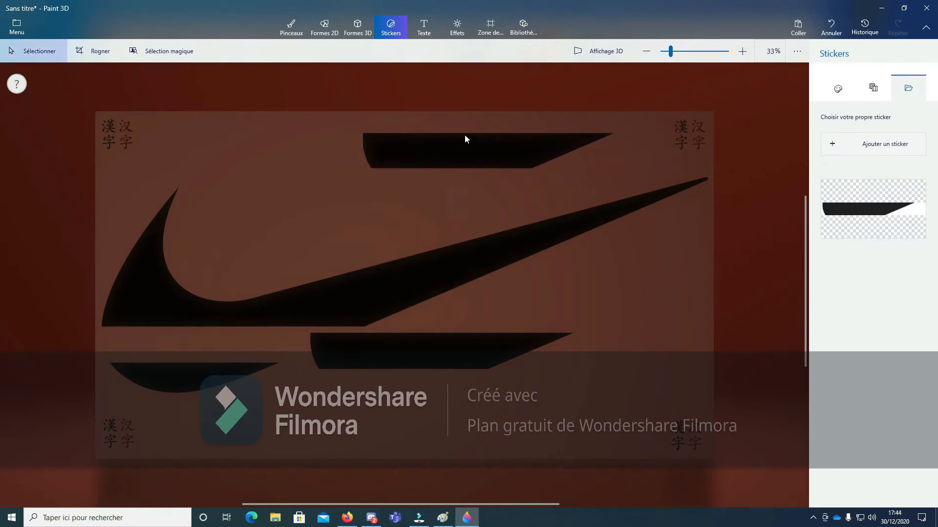
Step: Undo the placement of the two swoosh-band stickers so that both are removed from the canvas
right_click(486, 159)
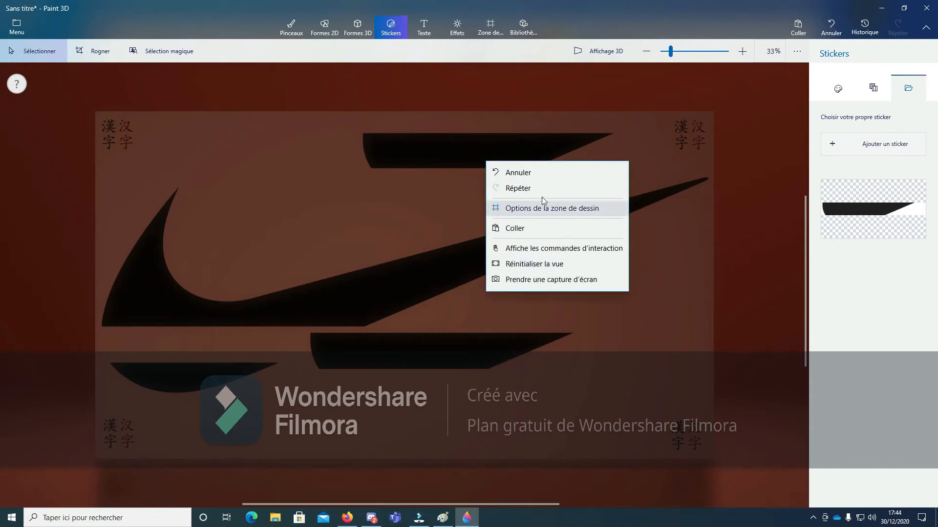
left_click(394, 230)
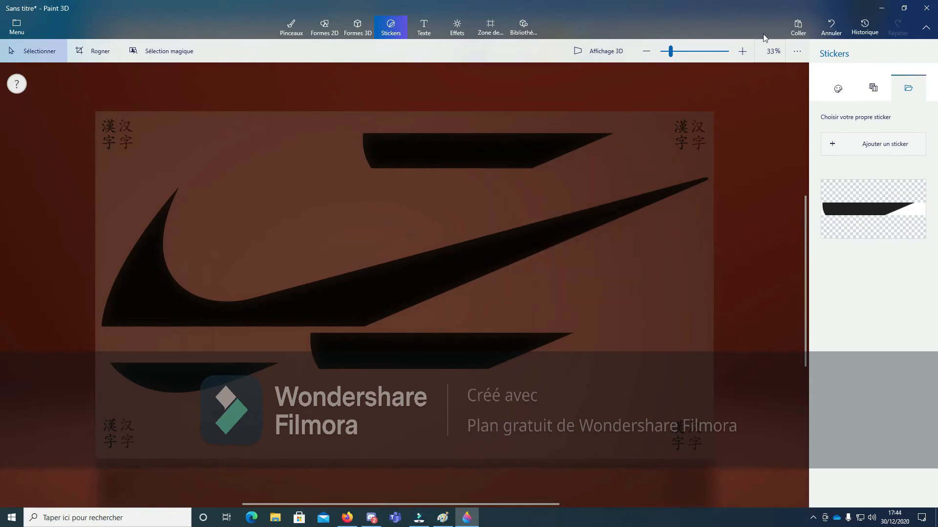
left_click(838, 35)
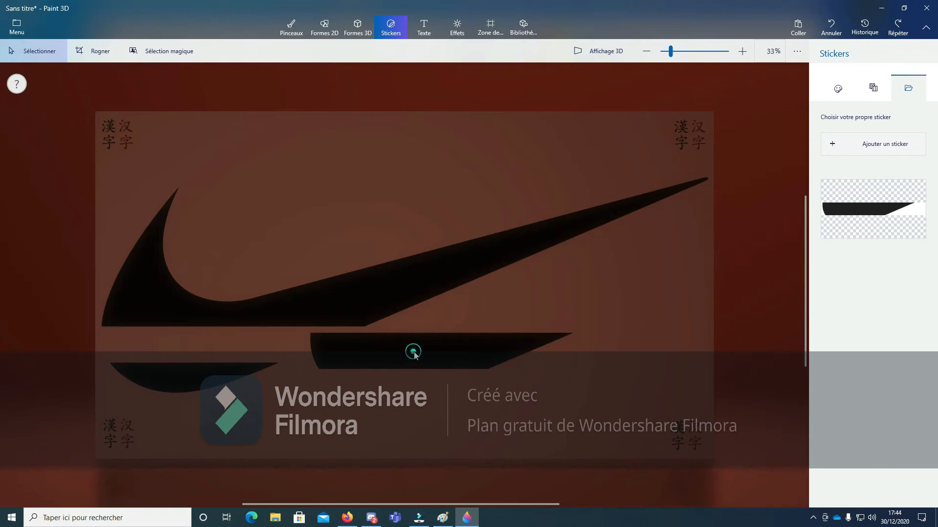
left_click(828, 27)
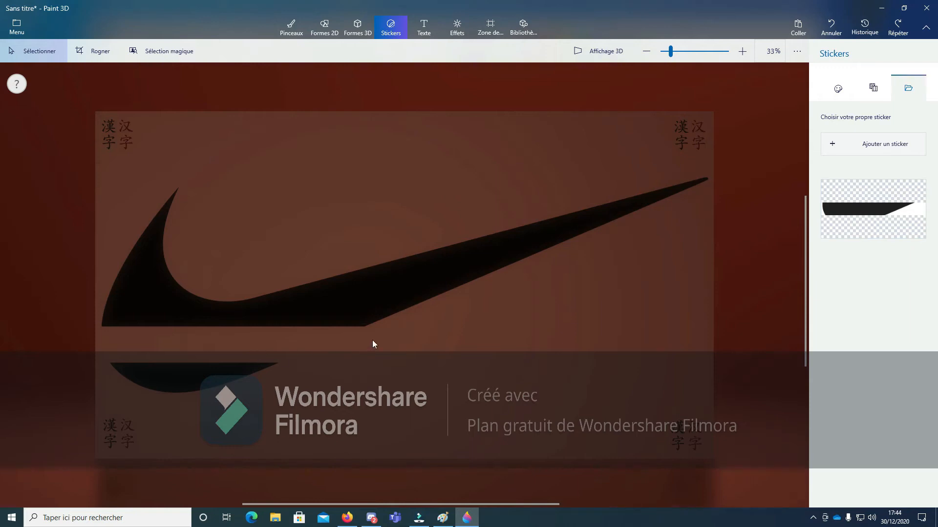
Step: Switch to Firefox and copy the traditional Chinese translation of "just do it" from the Google translation page
left_click(353, 523)
left_click(782, 9)
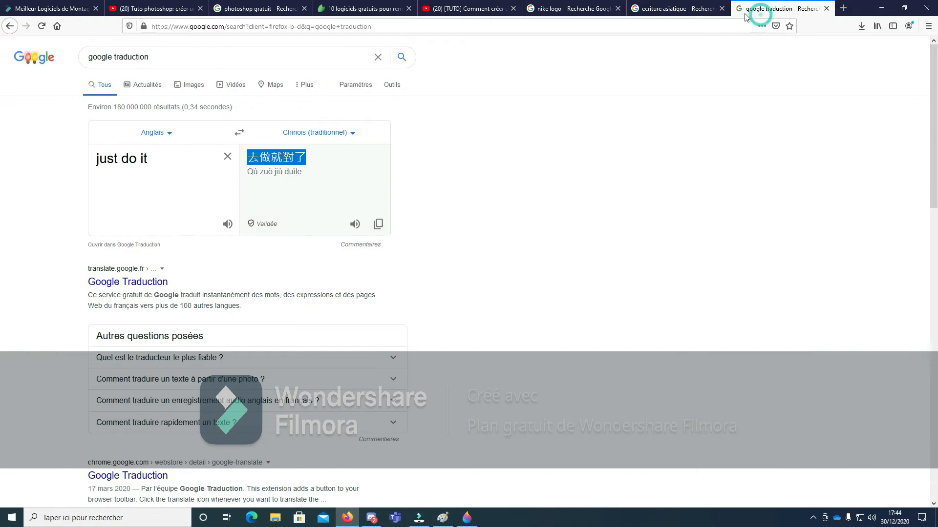
triple_click(167, 166)
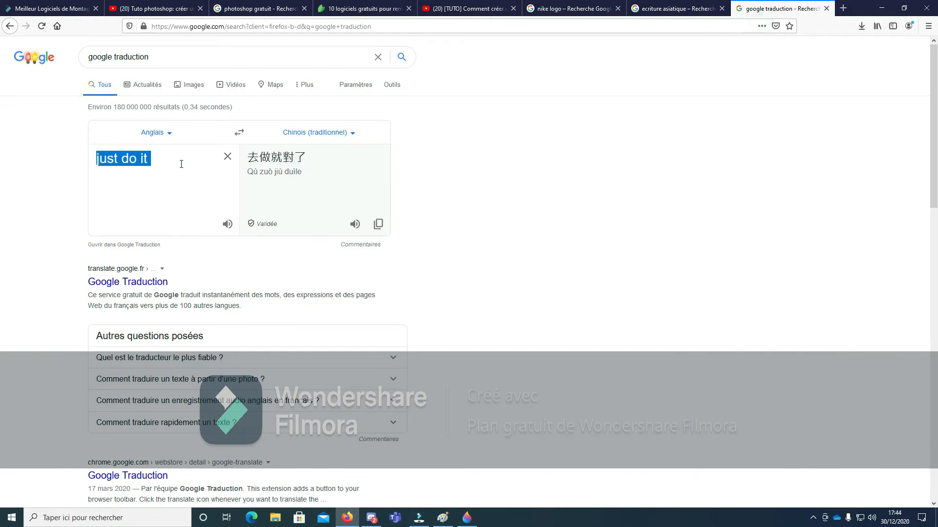
triple_click(169, 163)
triple_click(169, 162)
double_click(168, 162)
left_click(169, 163)
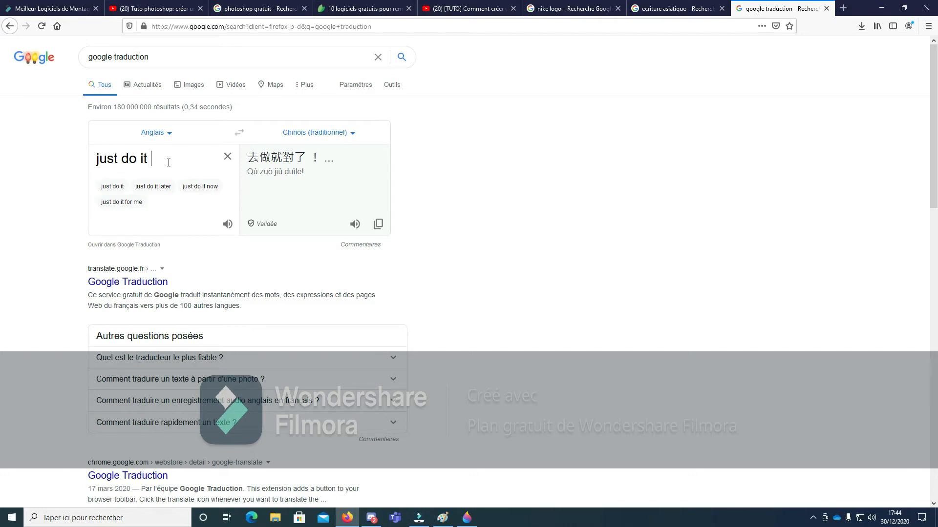
left_click_drag(307, 156, 250, 158)
right_click(252, 157)
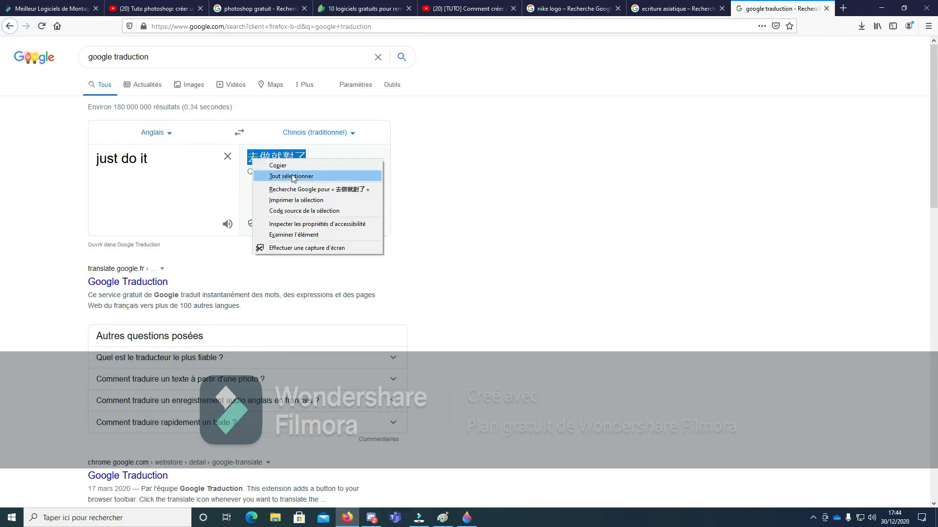
left_click(297, 167)
Step: Return to Paint 3D, paste 去做就對了 as 2D text and set its font size to 130
left_click(881, 7)
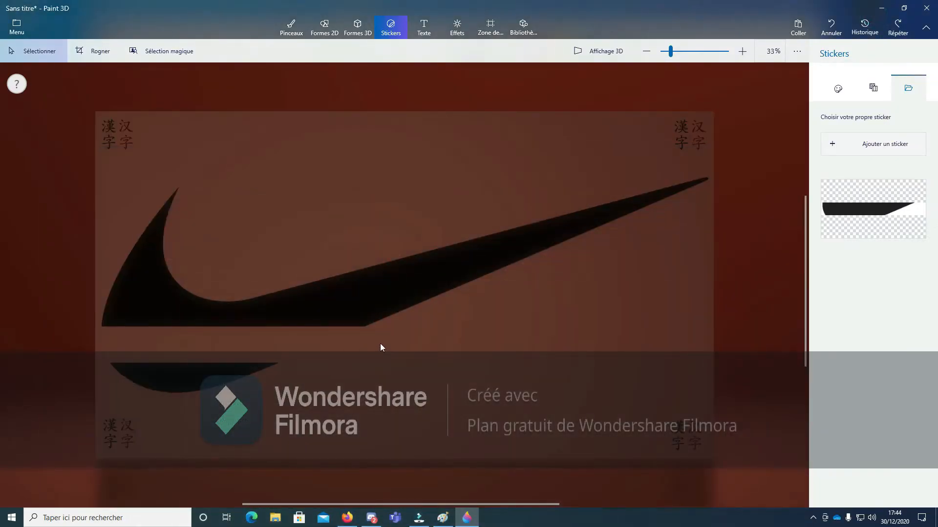
key("ctrl+v")
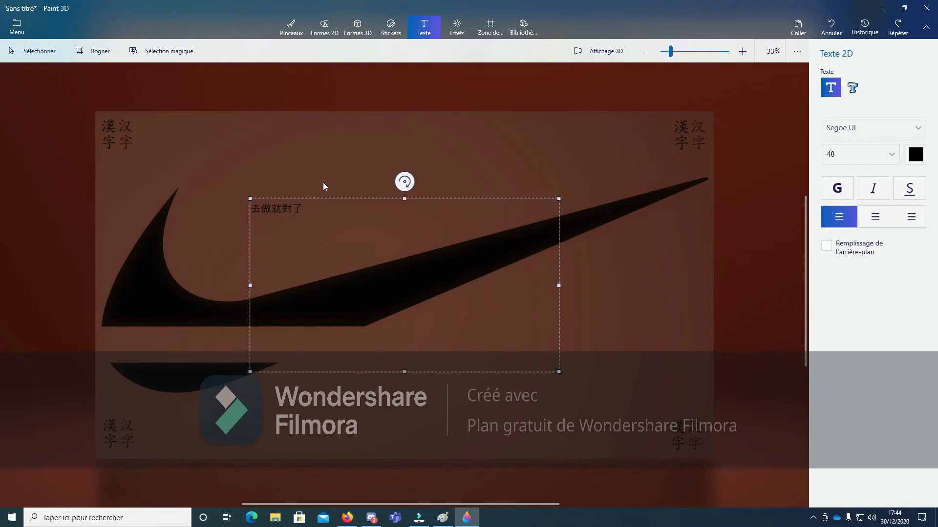
left_click(861, 144)
left_click(858, 202)
left_click(878, 155)
left_click(860, 174)
left_click_drag(320, 210, 249, 201)
left_click(858, 159)
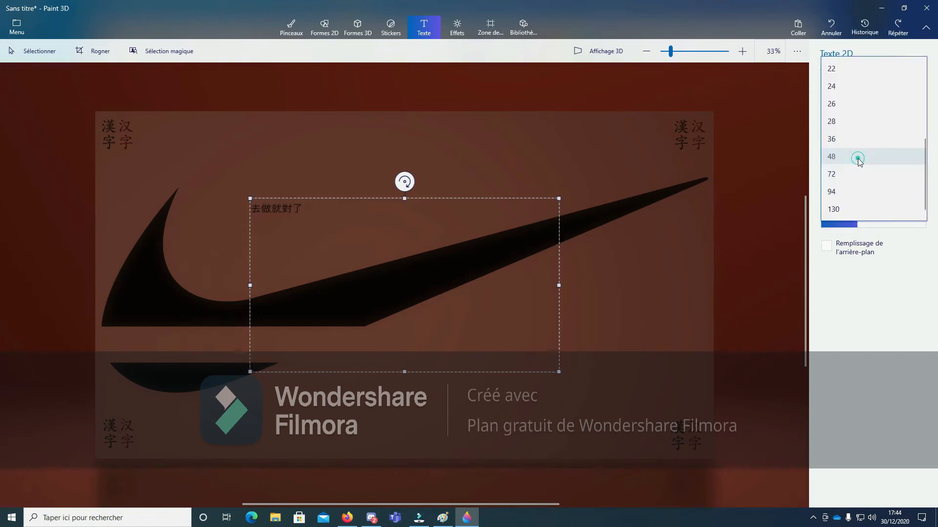
left_click(856, 208)
left_click(531, 155)
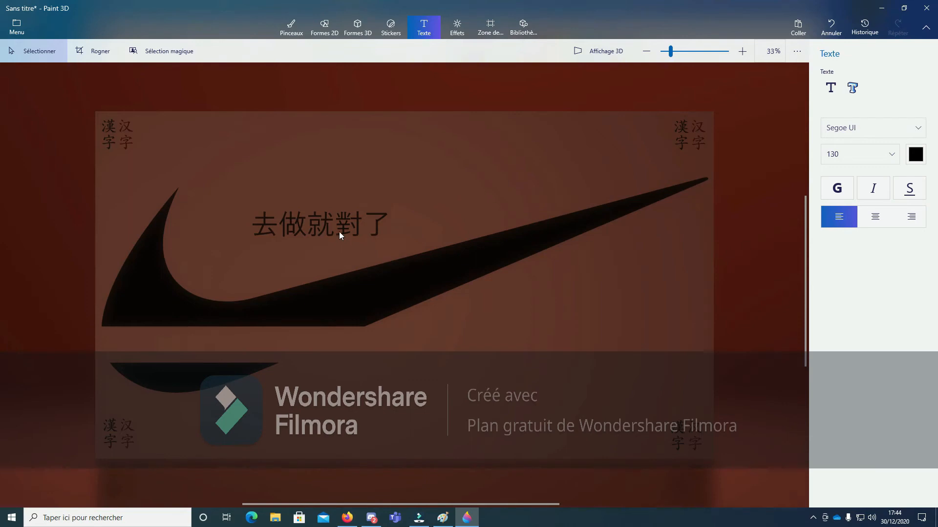
Step: Set the text font to Showcard Gothic and try to reselect the placed Chinese text
left_click(899, 129)
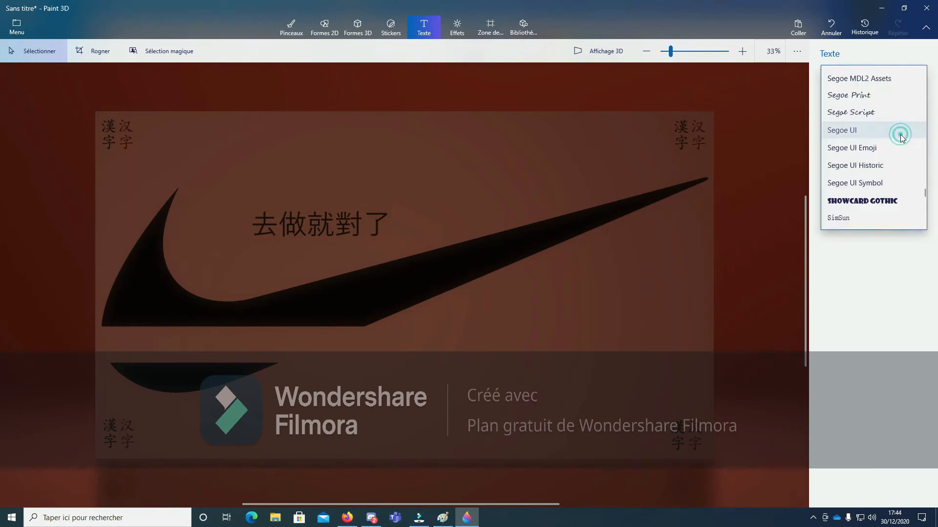
left_click(879, 201)
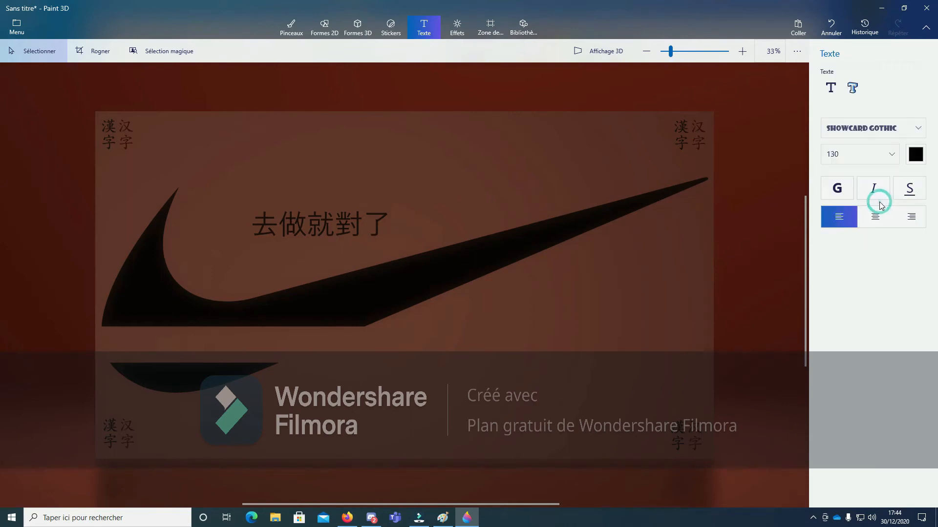
left_click_drag(466, 222, 458, 222)
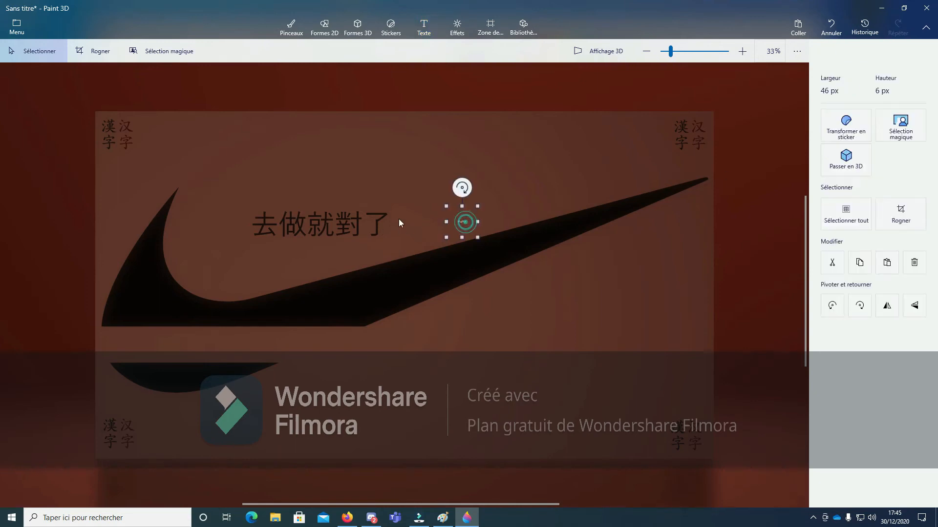
left_click(395, 219)
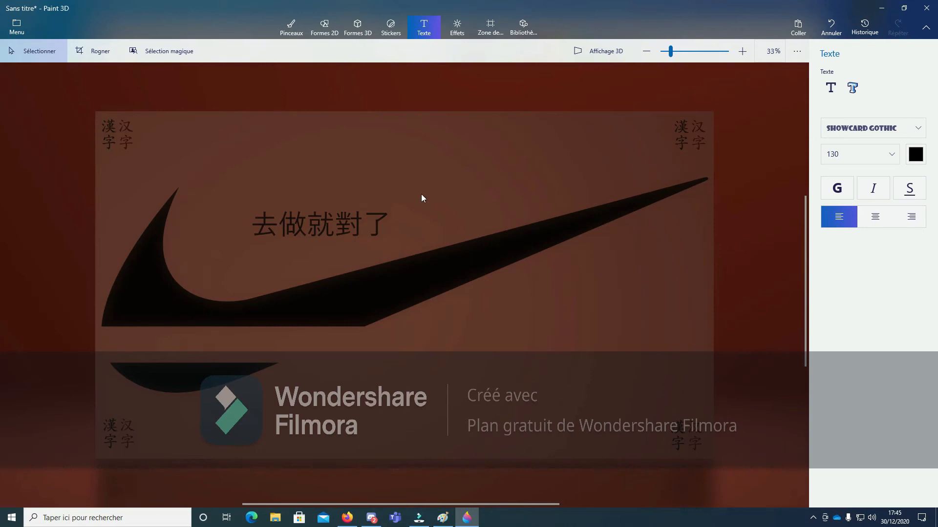
Step: Undo the placed text, paste 去做就對了 again and position it in the gap in the swoosh's lower part
left_click(831, 25)
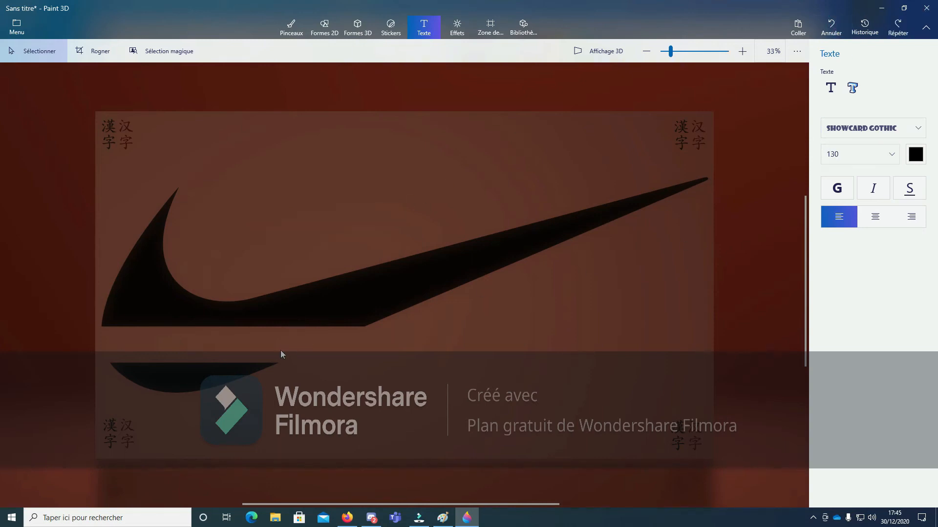
key("ctrl+y")
left_click_drag(424, 199, 309, 323)
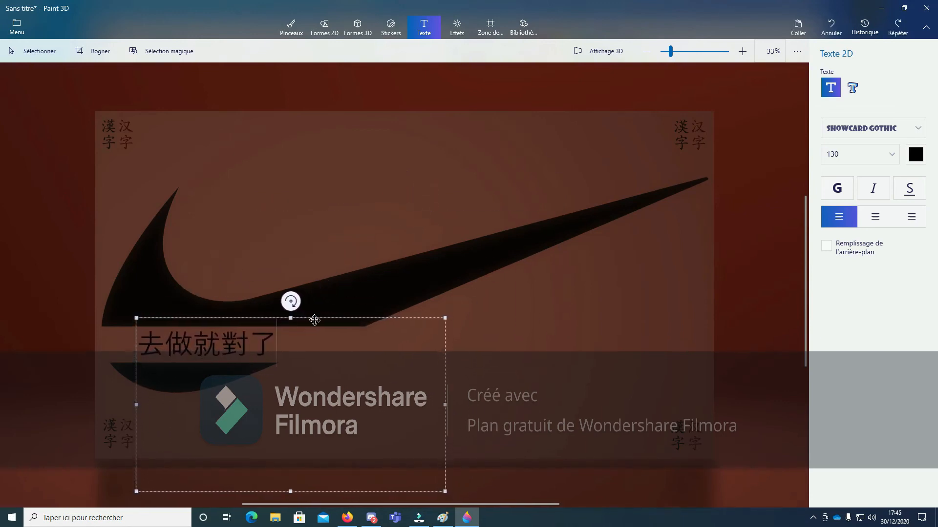
left_click(411, 253)
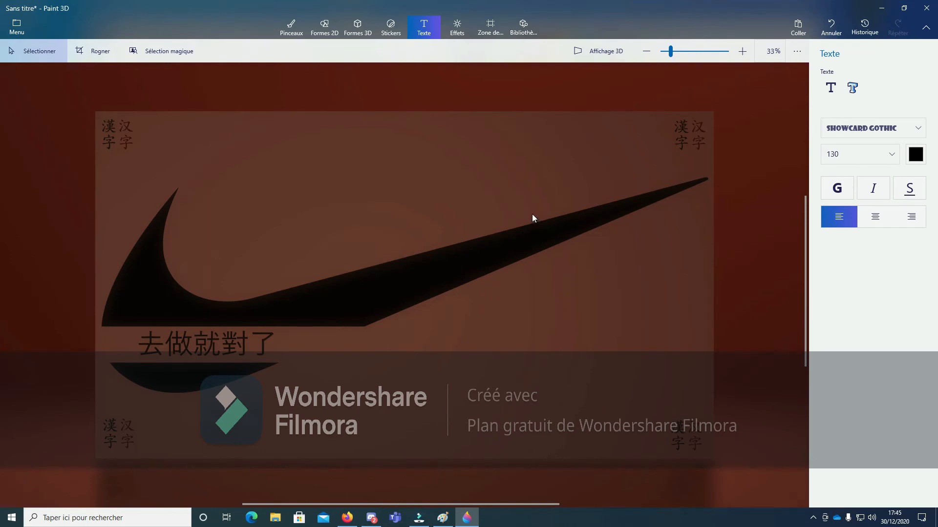
Step: Switch to Firefox, translate "Nike" into traditional Chinese and copy the translated characters
left_click(352, 523)
left_click(170, 158)
double_click(169, 158)
left_click(169, 157)
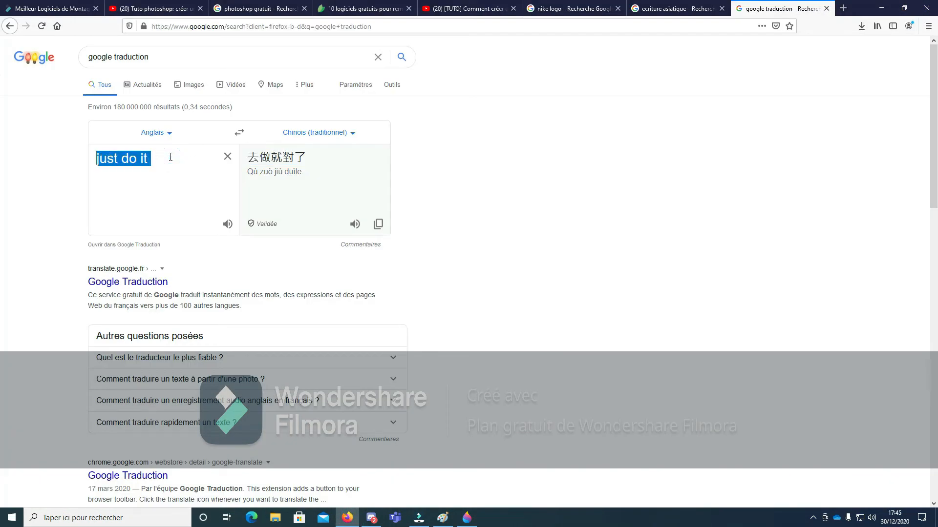
type("Nike")
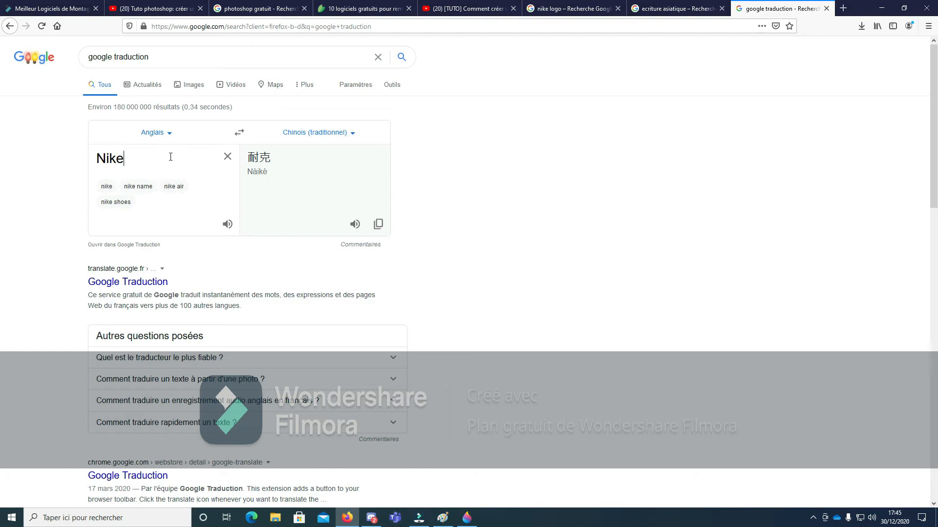
left_click_drag(276, 158, 250, 158)
right_click(250, 158)
left_click(274, 164)
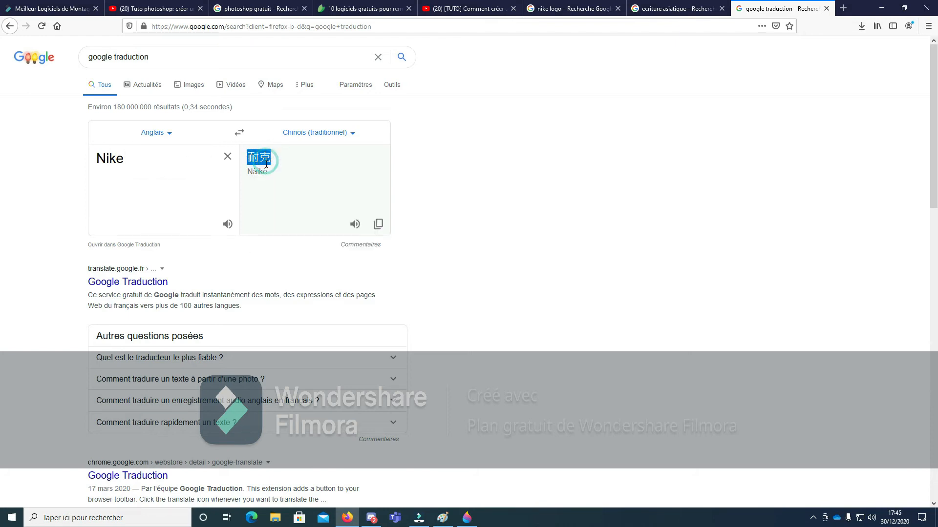
Step: Return to Paint 3D, try turning a section of the swoosh's upper arm into a sticker, and undo the last action
left_click(881, 8)
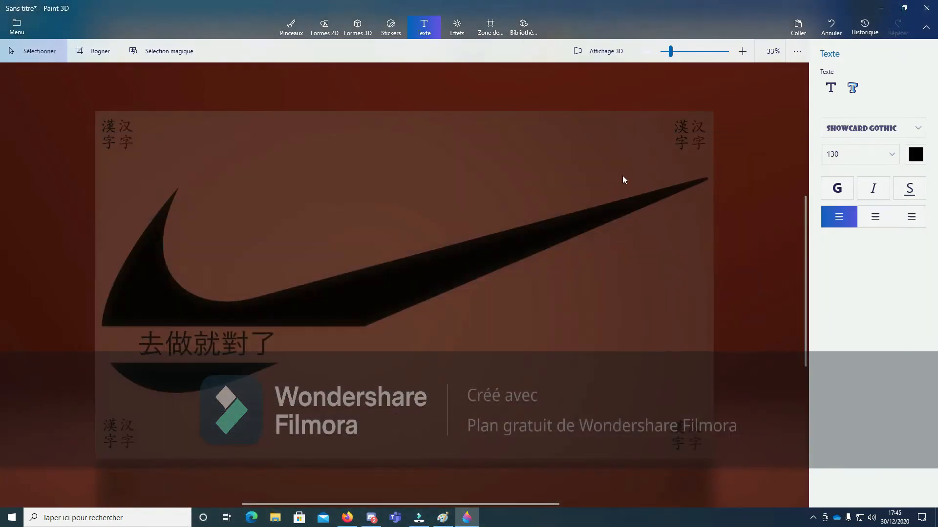
left_click(464, 31)
left_click_drag(583, 266, 378, 227)
left_click(842, 134)
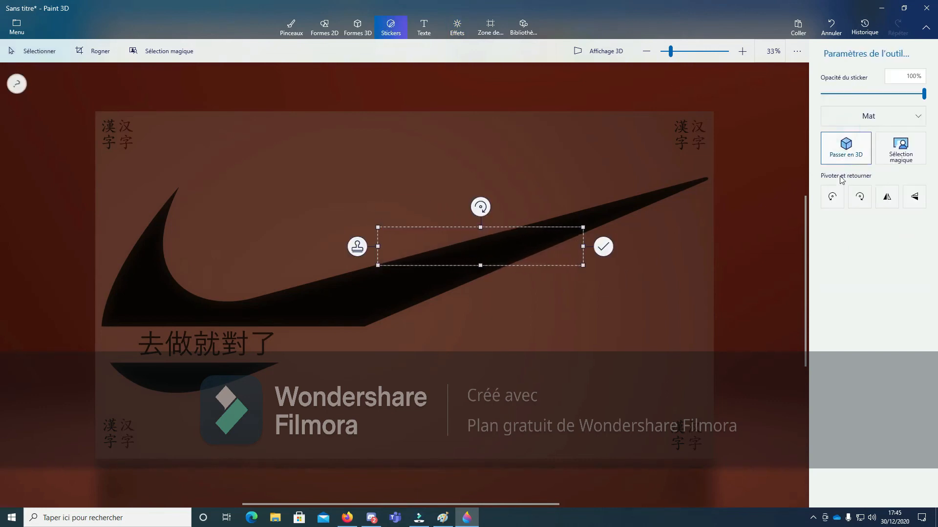
left_click(604, 246)
left_click_drag(512, 242, 506, 232)
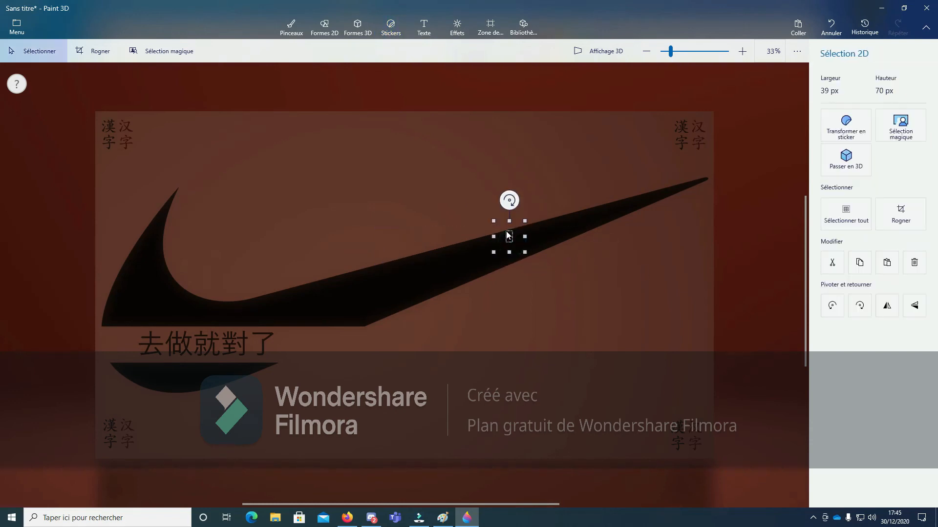
left_click(830, 27)
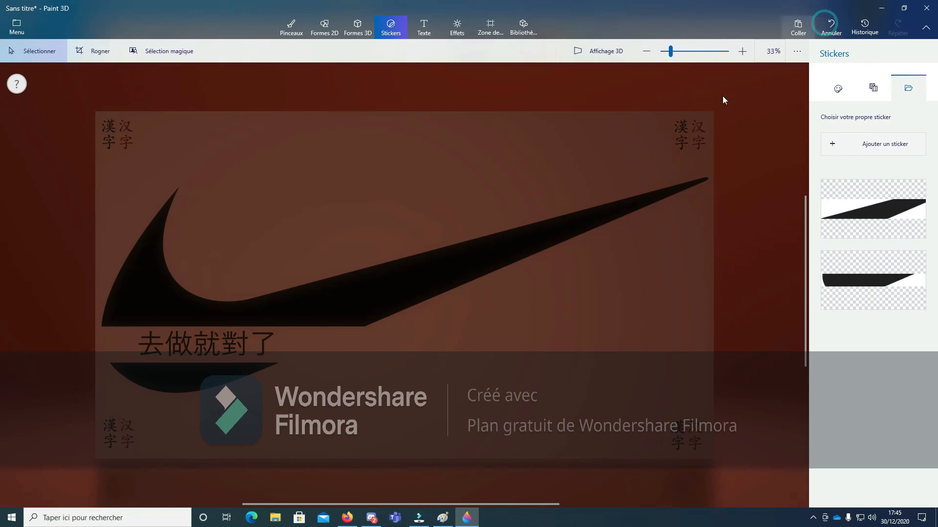
Step: Move a 1141 × 252 px section out of the swoosh's arm, turn it into a sticker and remove it to leave a gap
left_click_drag(405, 226, 464, 200)
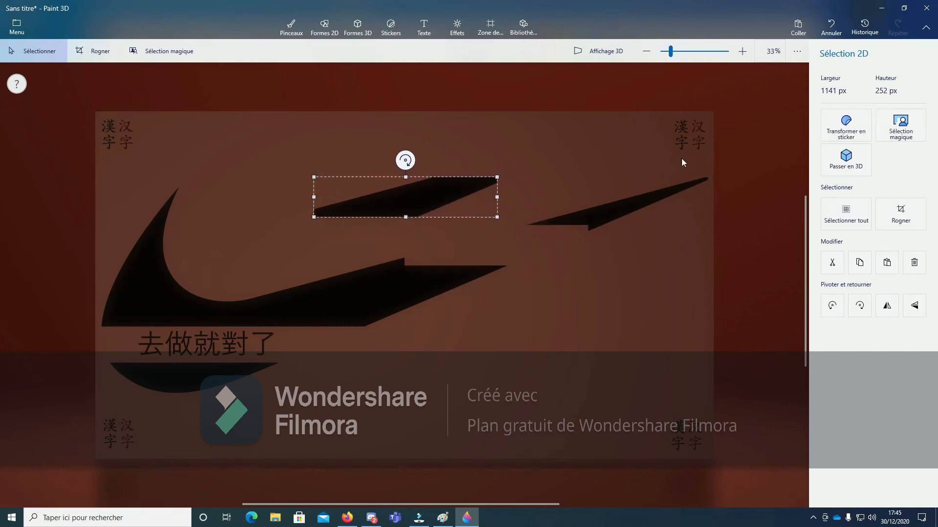
left_click(845, 125)
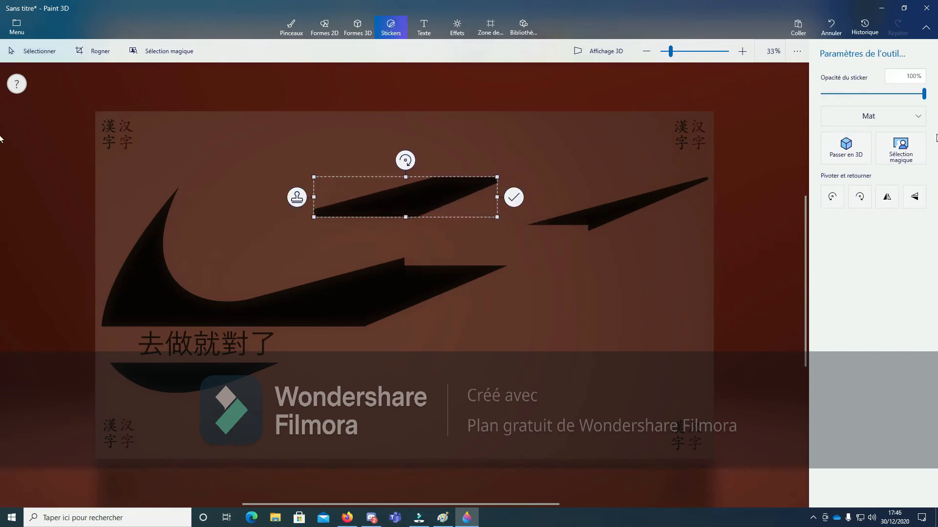
left_click(523, 196)
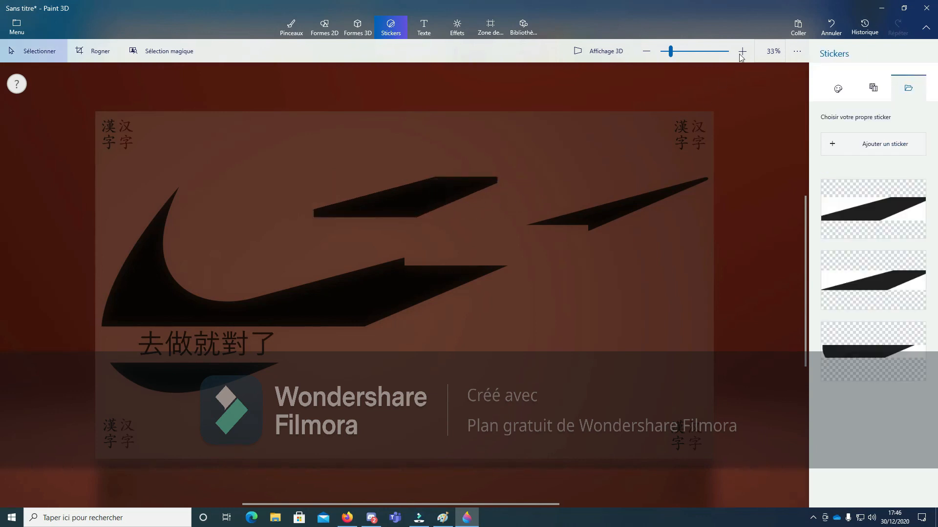
left_click(831, 25)
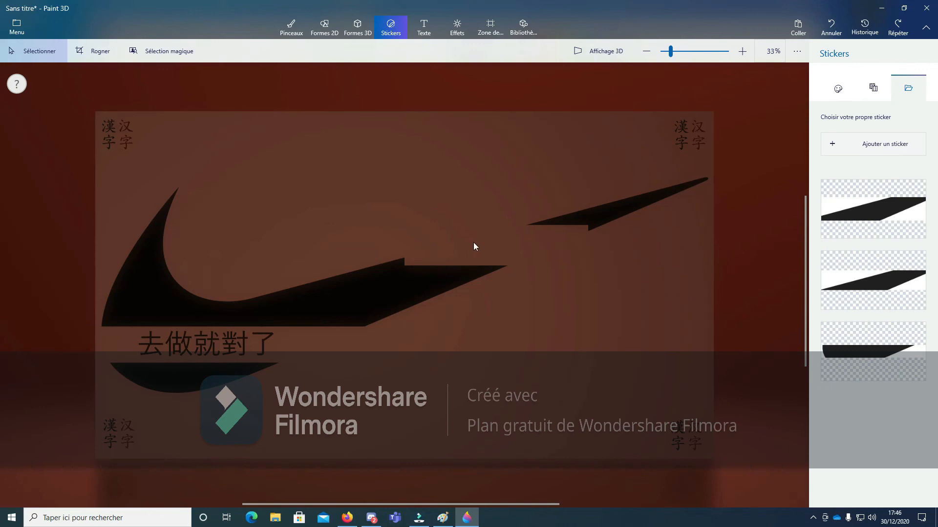
Step: Paste 耐克 as 2D text and position it in the gap in the swoosh's arm
key("ctrl+z")
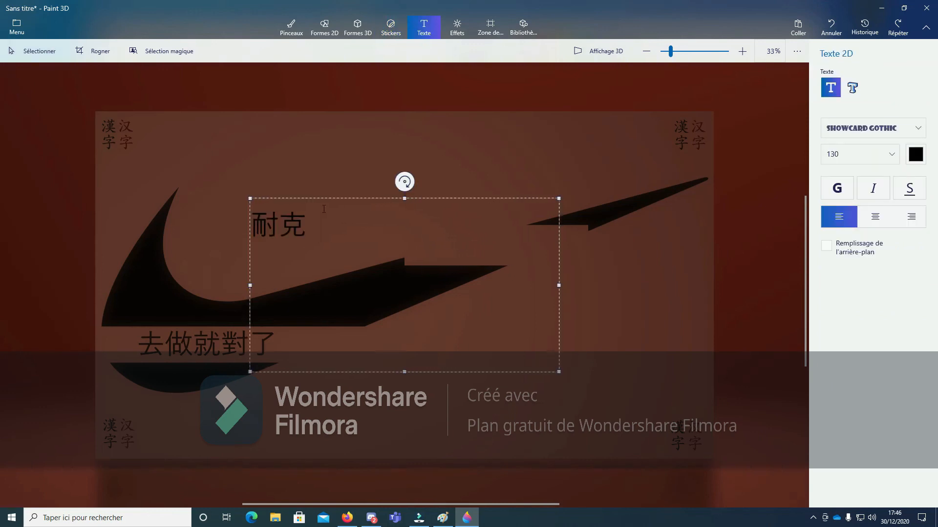
left_click_drag(362, 197, 529, 215)
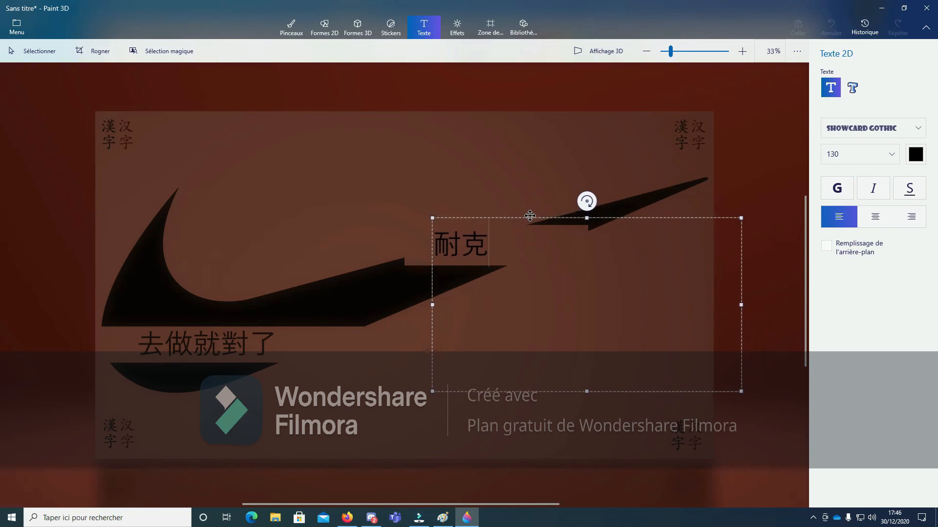
left_click(497, 189)
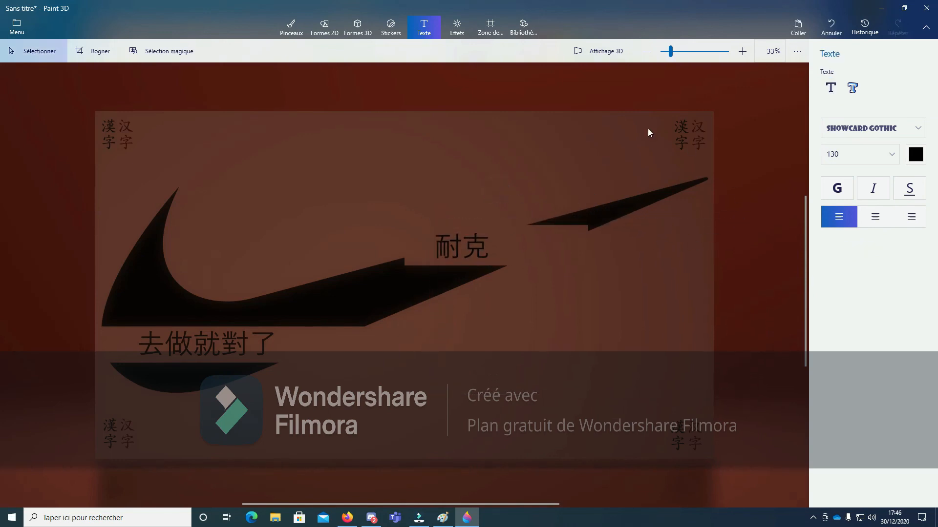
Step: Select the swoosh's detached tip and move it left so that it sits just above the 耐克 text
left_click(470, 27)
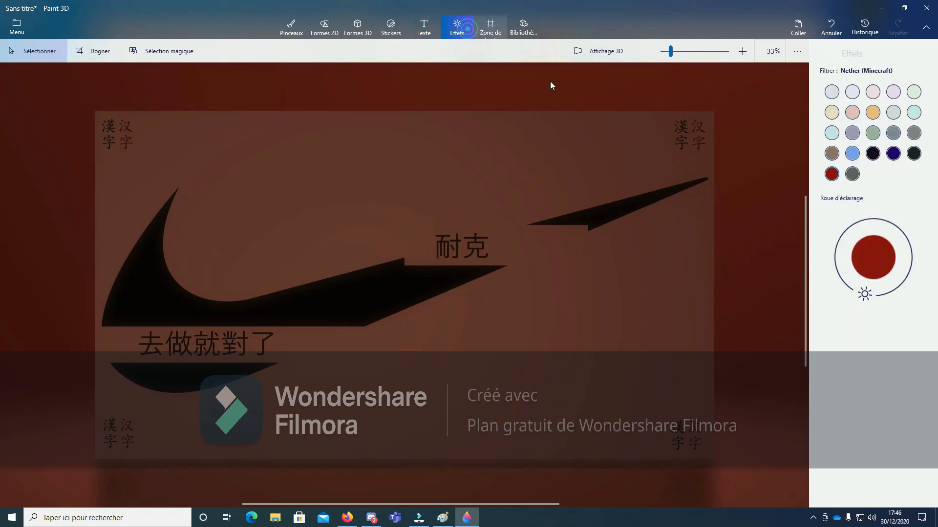
left_click_drag(505, 170, 711, 232)
left_click_drag(632, 214, 554, 214)
left_click(572, 258)
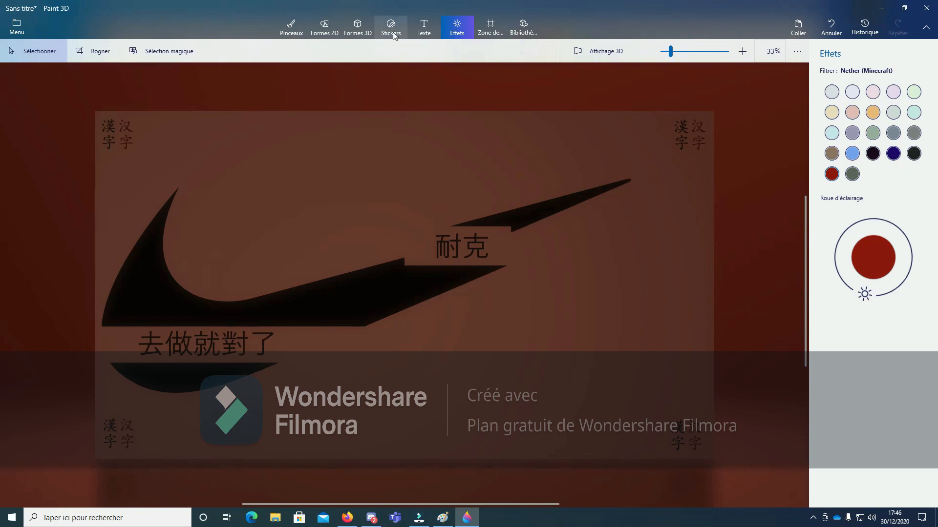
left_click(356, 29)
left_click(316, 37)
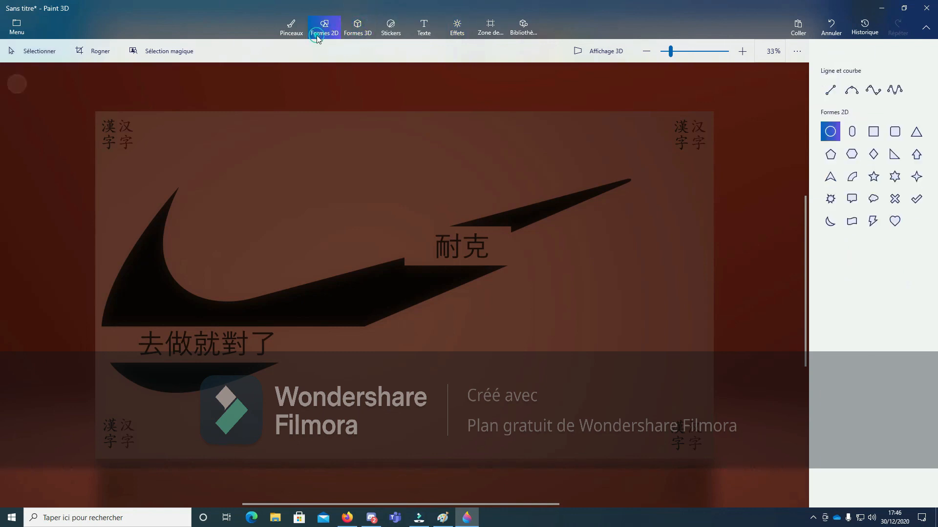
left_click(291, 27)
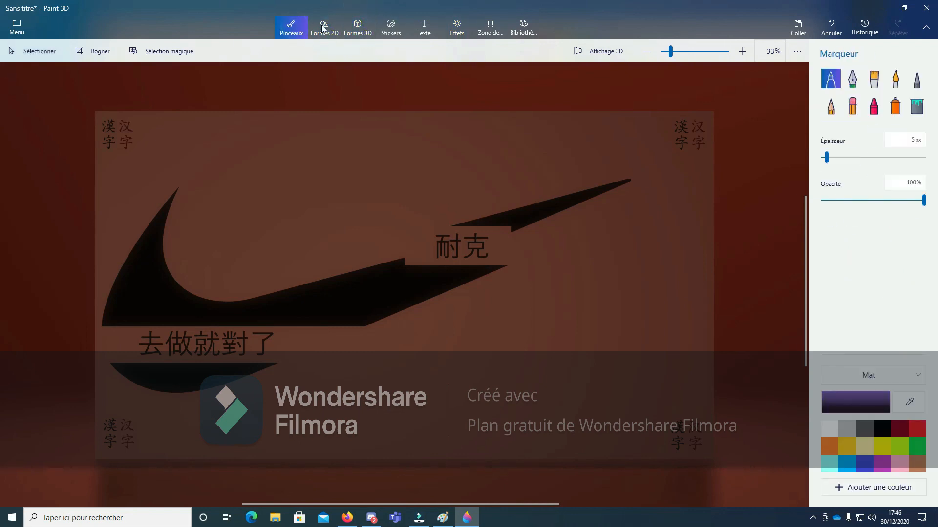
left_click(455, 27)
left_click(489, 27)
left_click(523, 27)
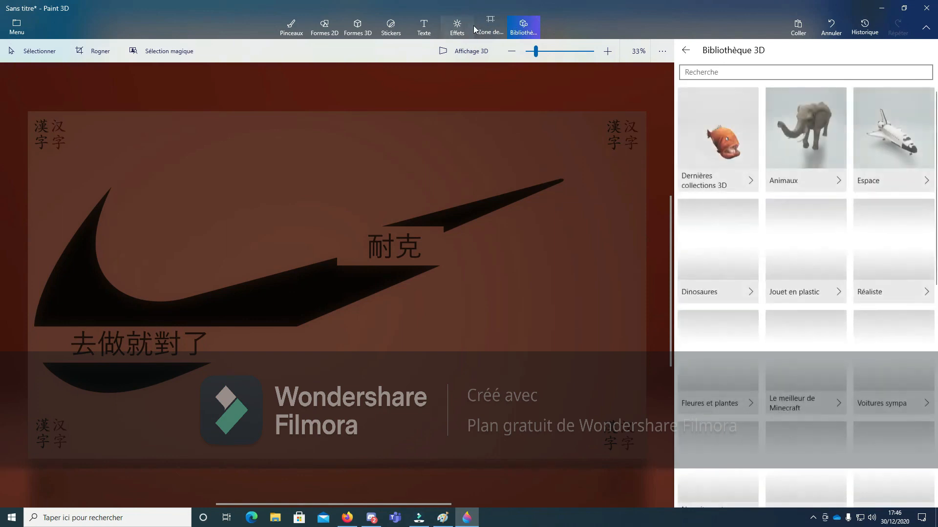
left_click(464, 27)
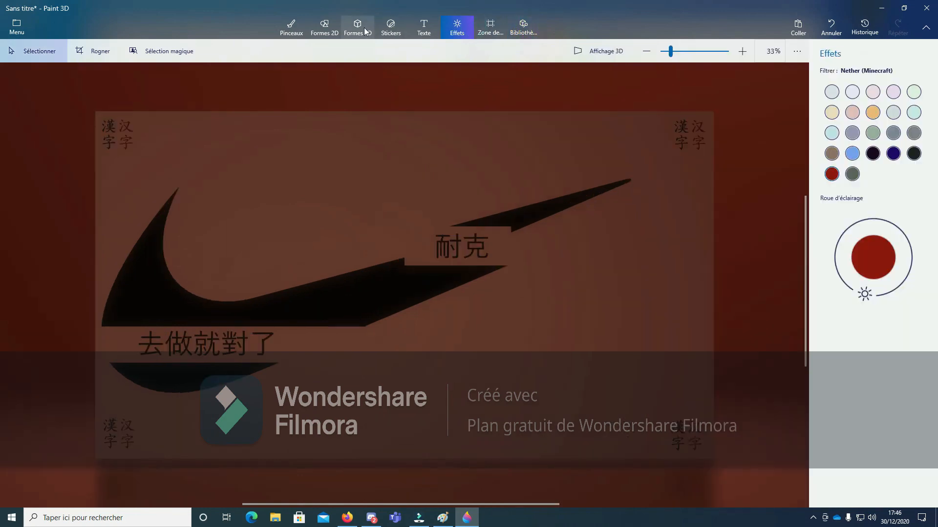
Step: Examine the swoosh artwork in 3D view at several zoom levels down to 10%, and return to the flat view
left_click(615, 55)
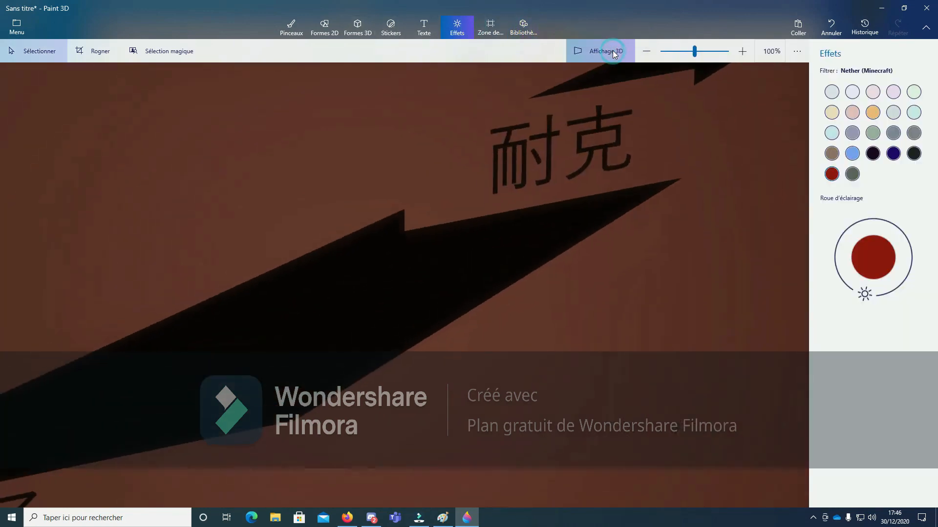
left_click_drag(694, 52, 668, 52)
scroll(321, 133, "down", 6)
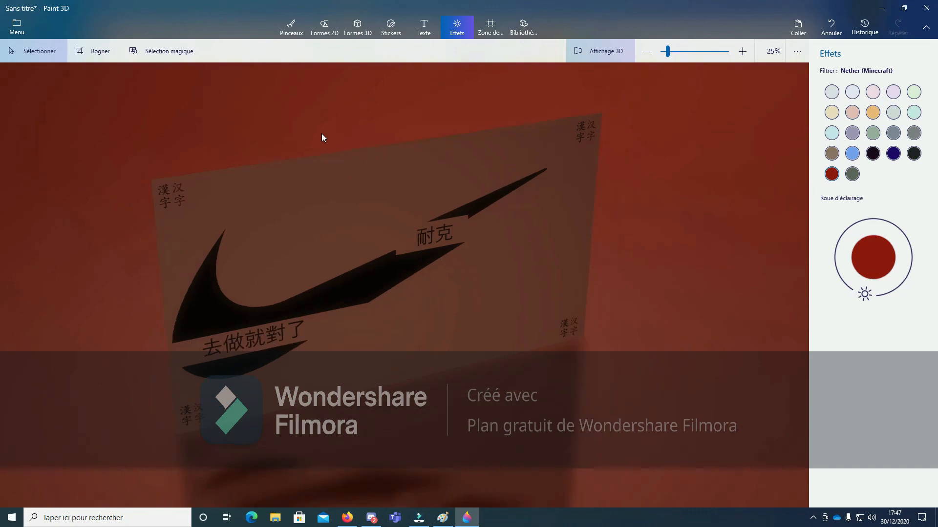
scroll(366, 268, "up", 5)
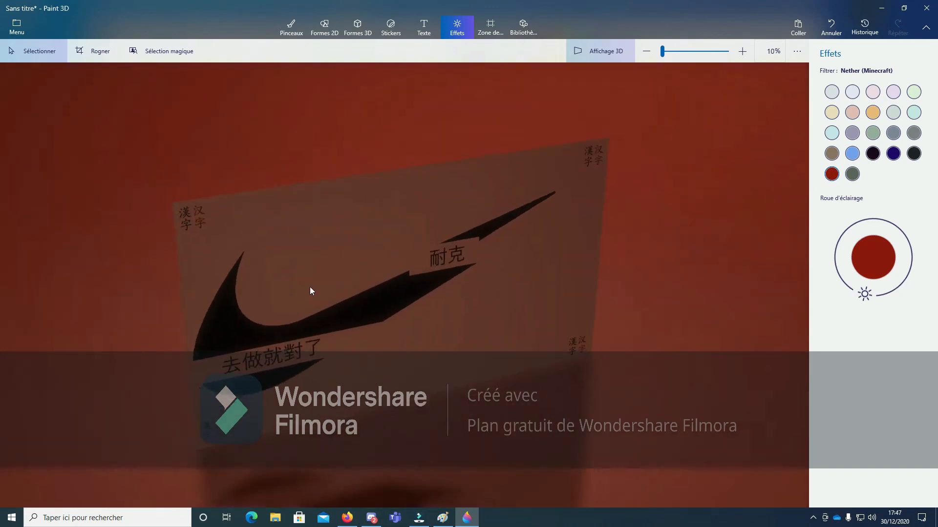
scroll(310, 286, "down", 5)
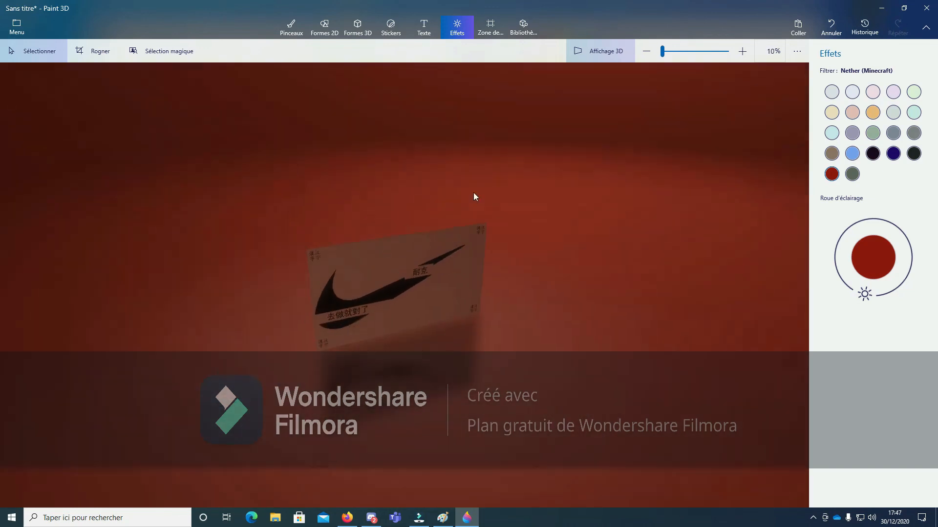
left_click(587, 49)
Step: Display the available 3D objects and models for adding a shape to the artwork
left_click(326, 24)
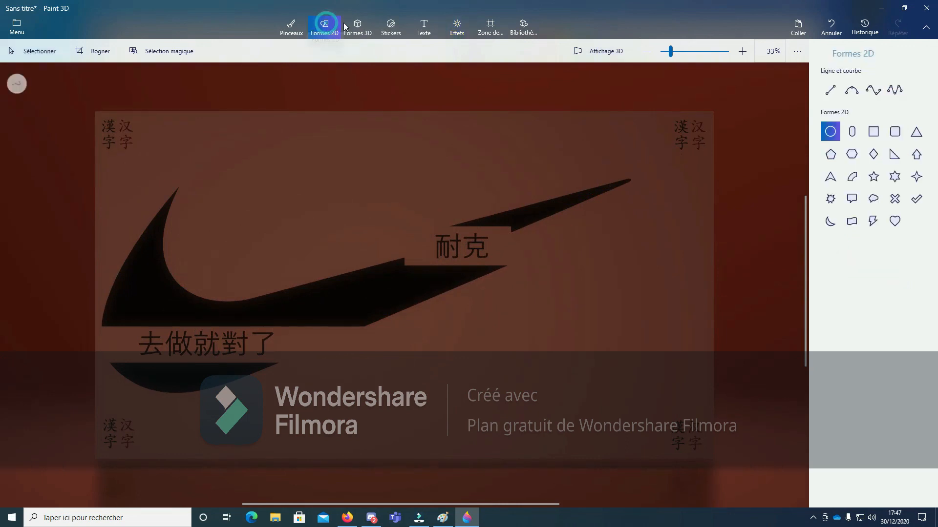
left_click(351, 24)
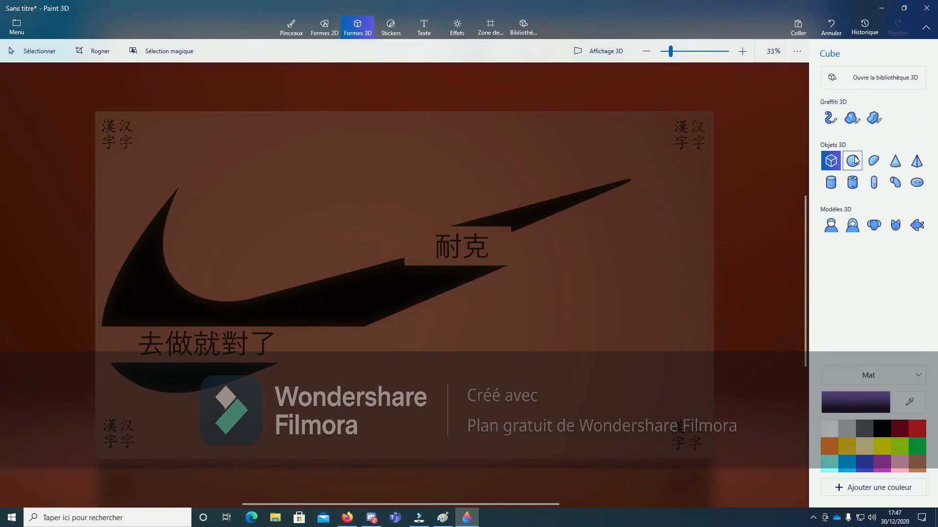